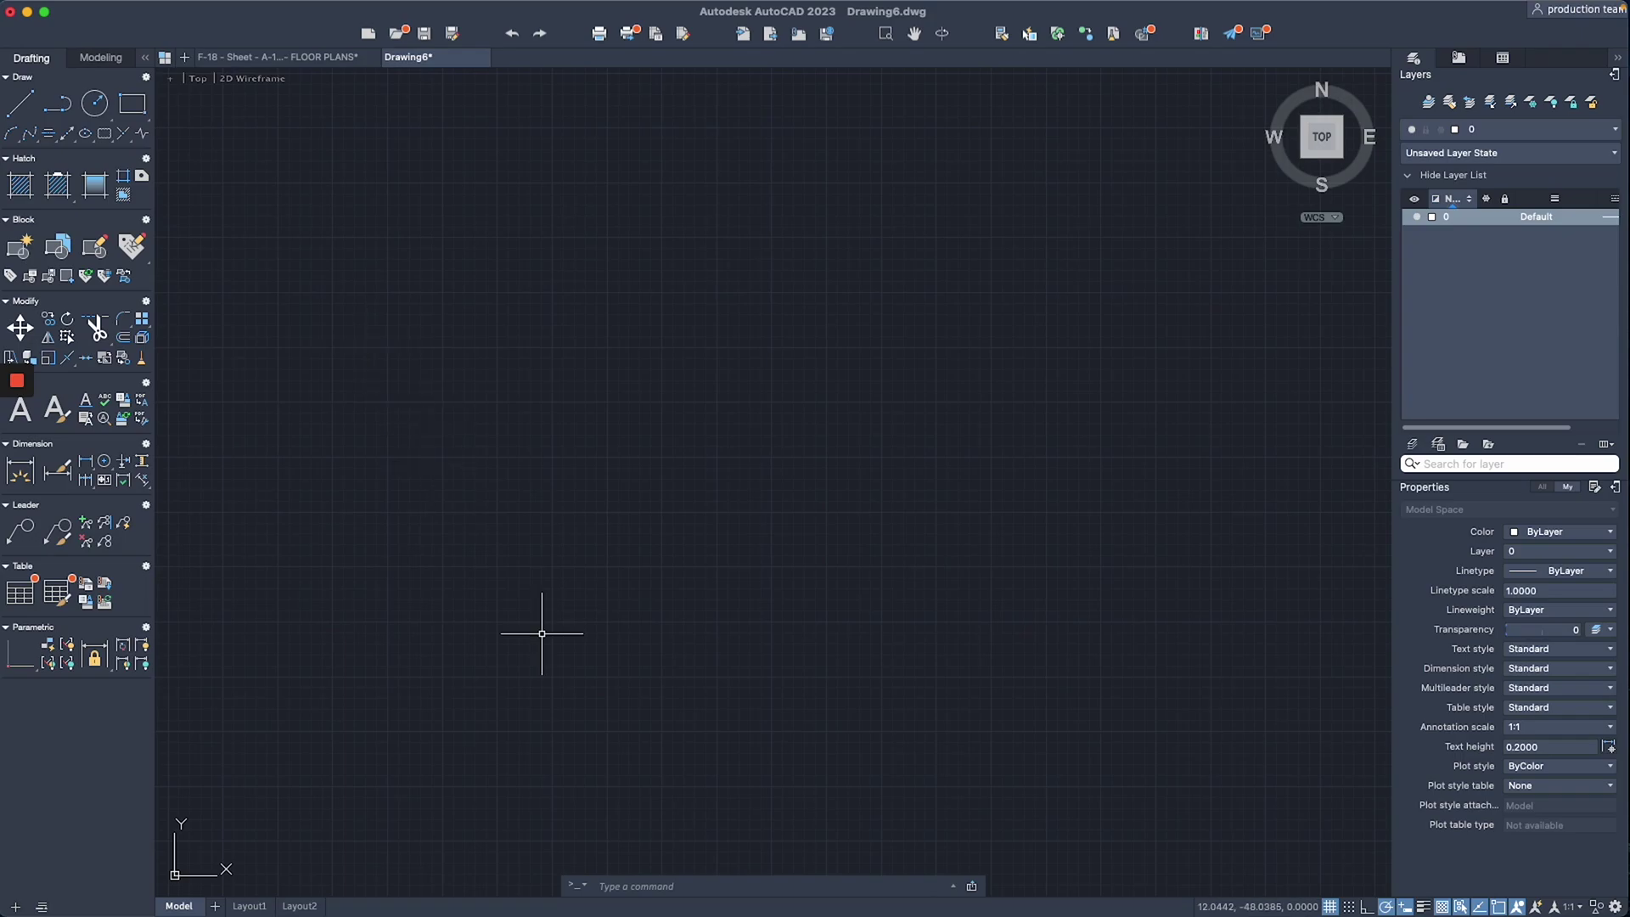
Draw a horizontal line 10 units long in the lower-left area of the drawing
text(l)
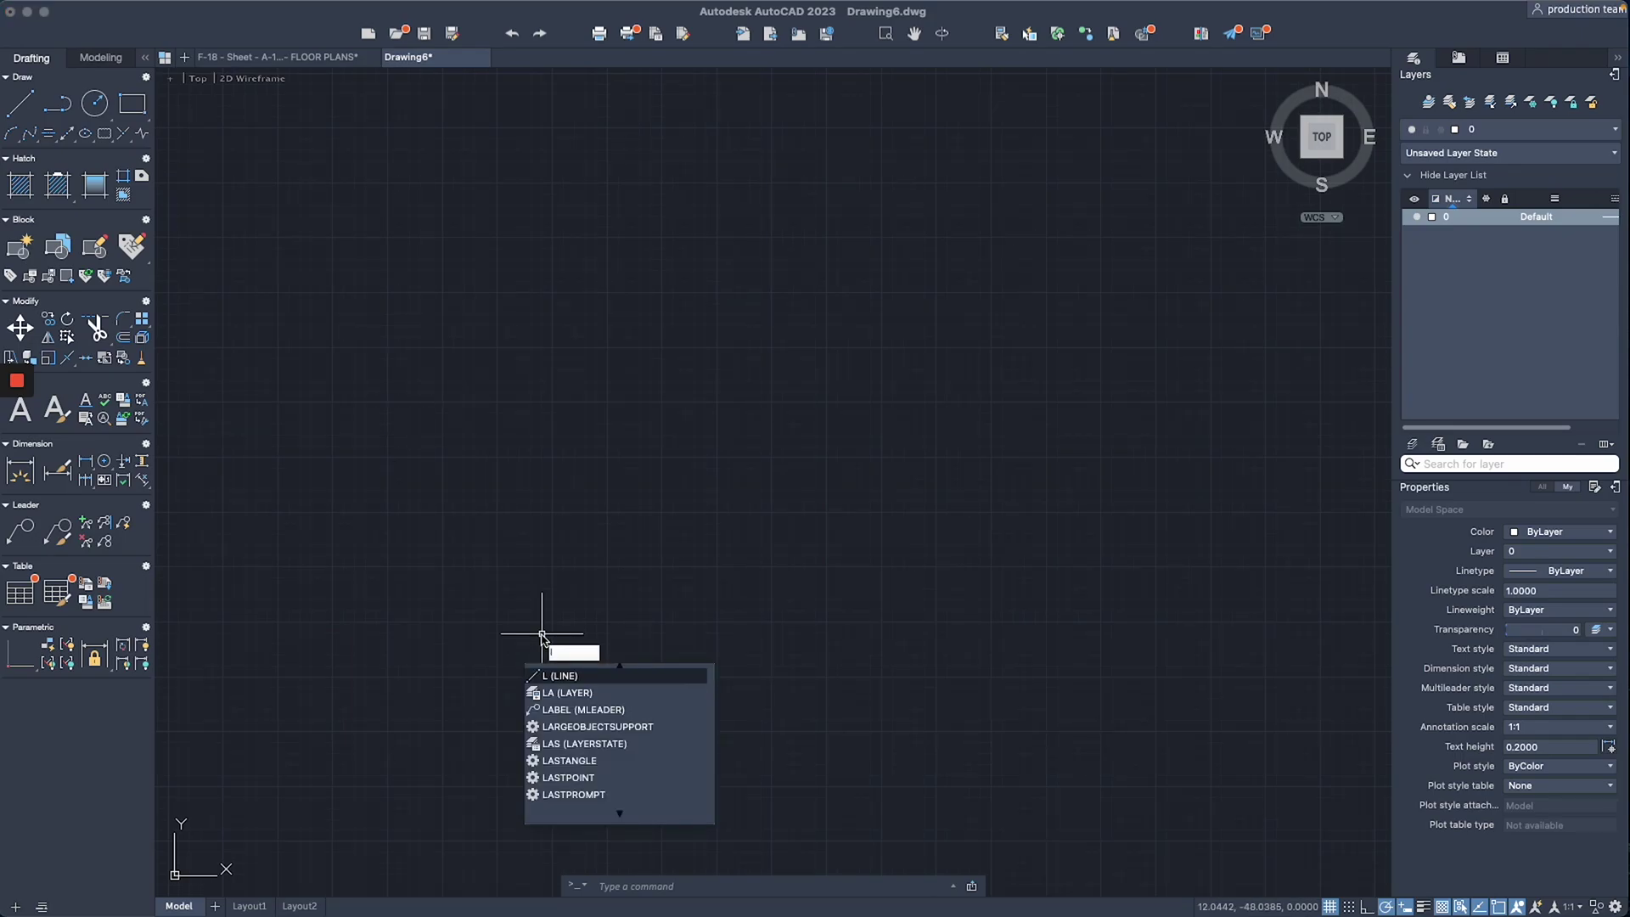
key(Return)
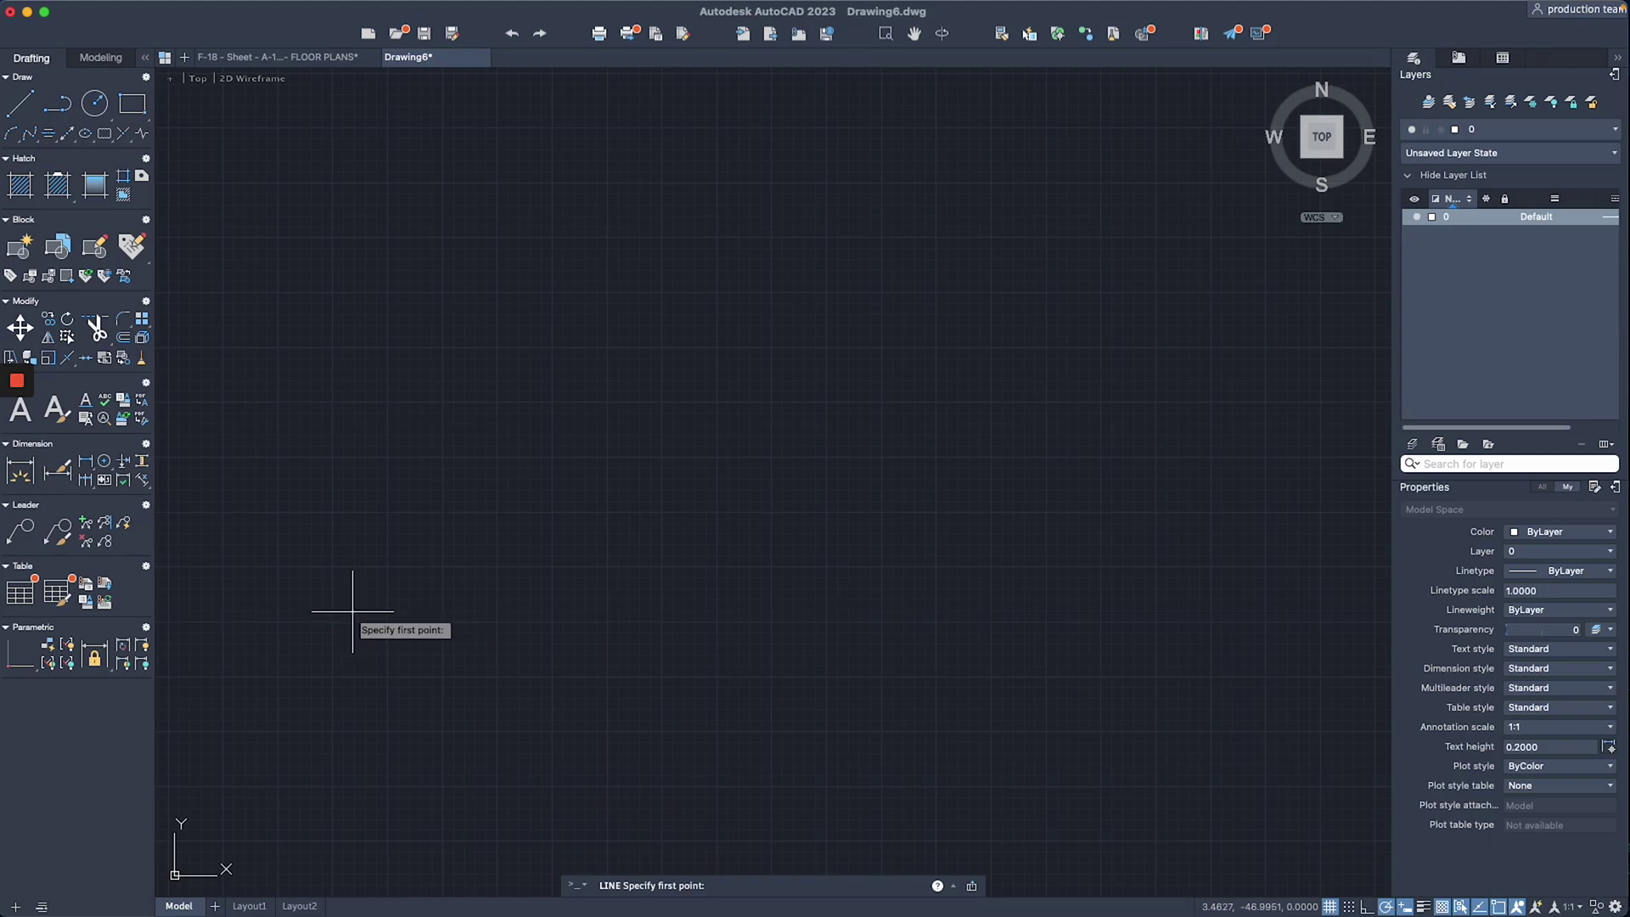
click(319, 599)
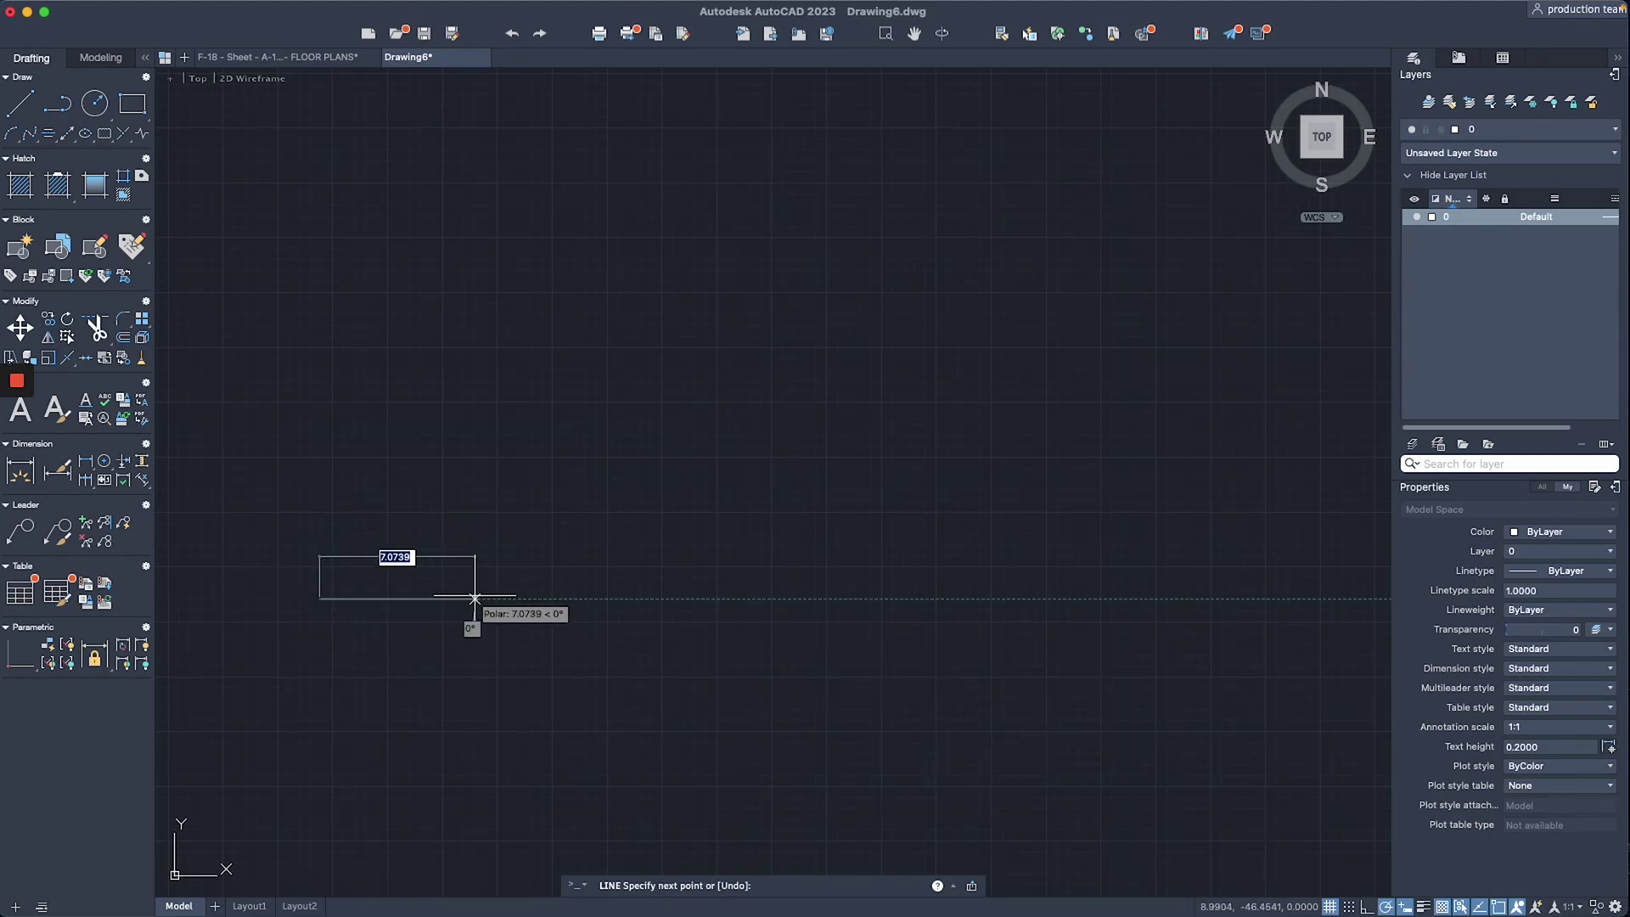
text(1)
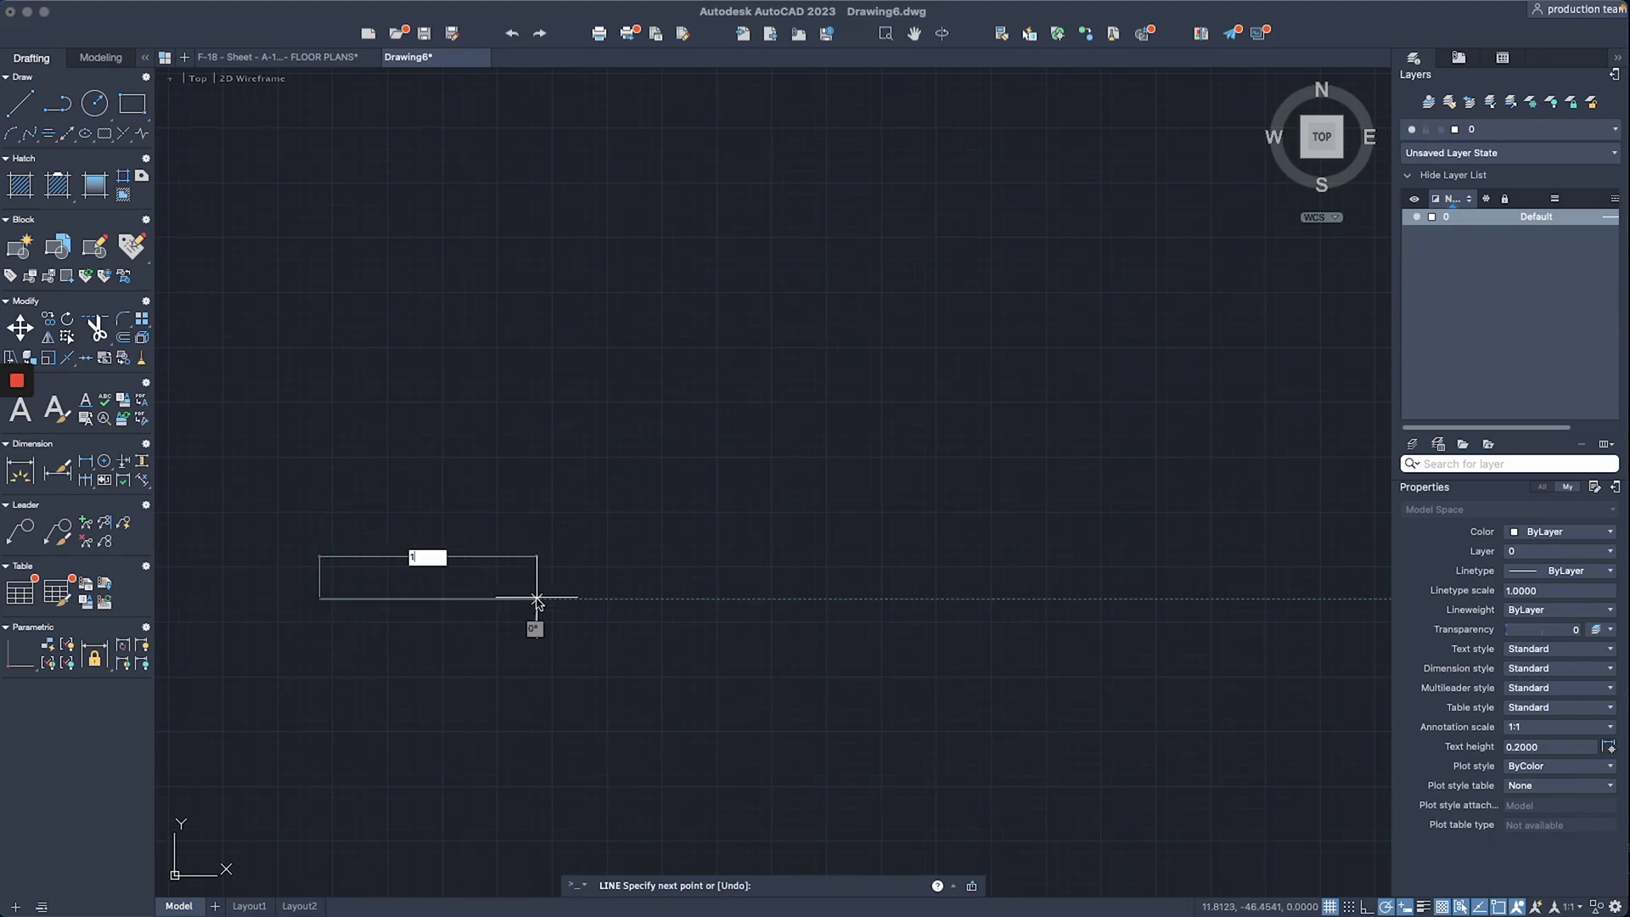
text(0)
key(Return)
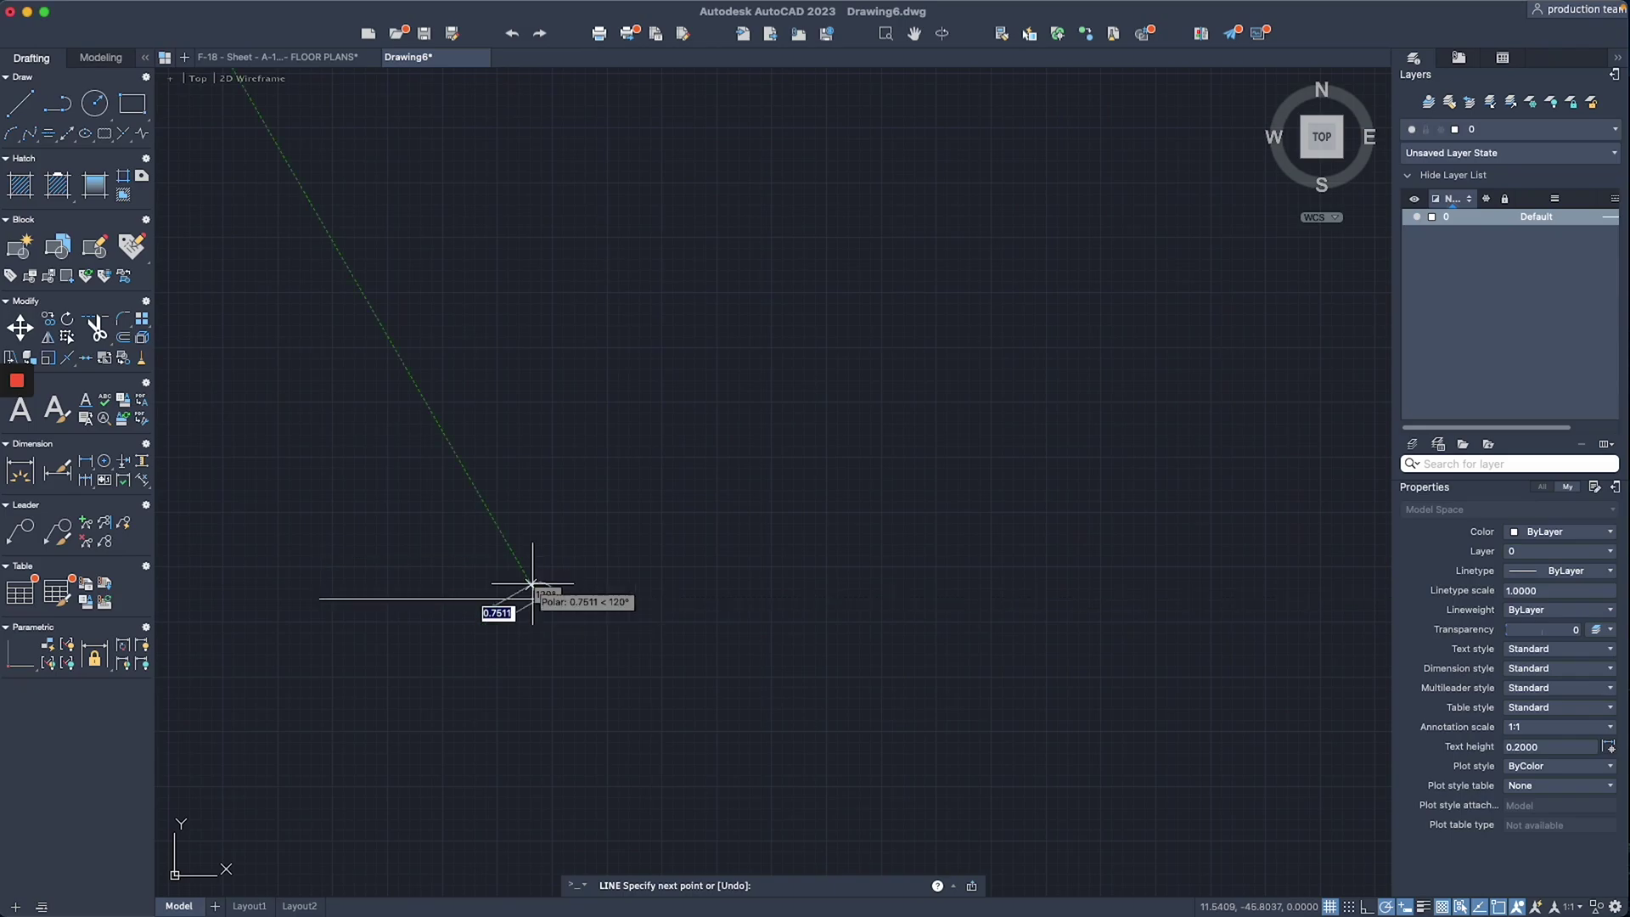
key(Escape)
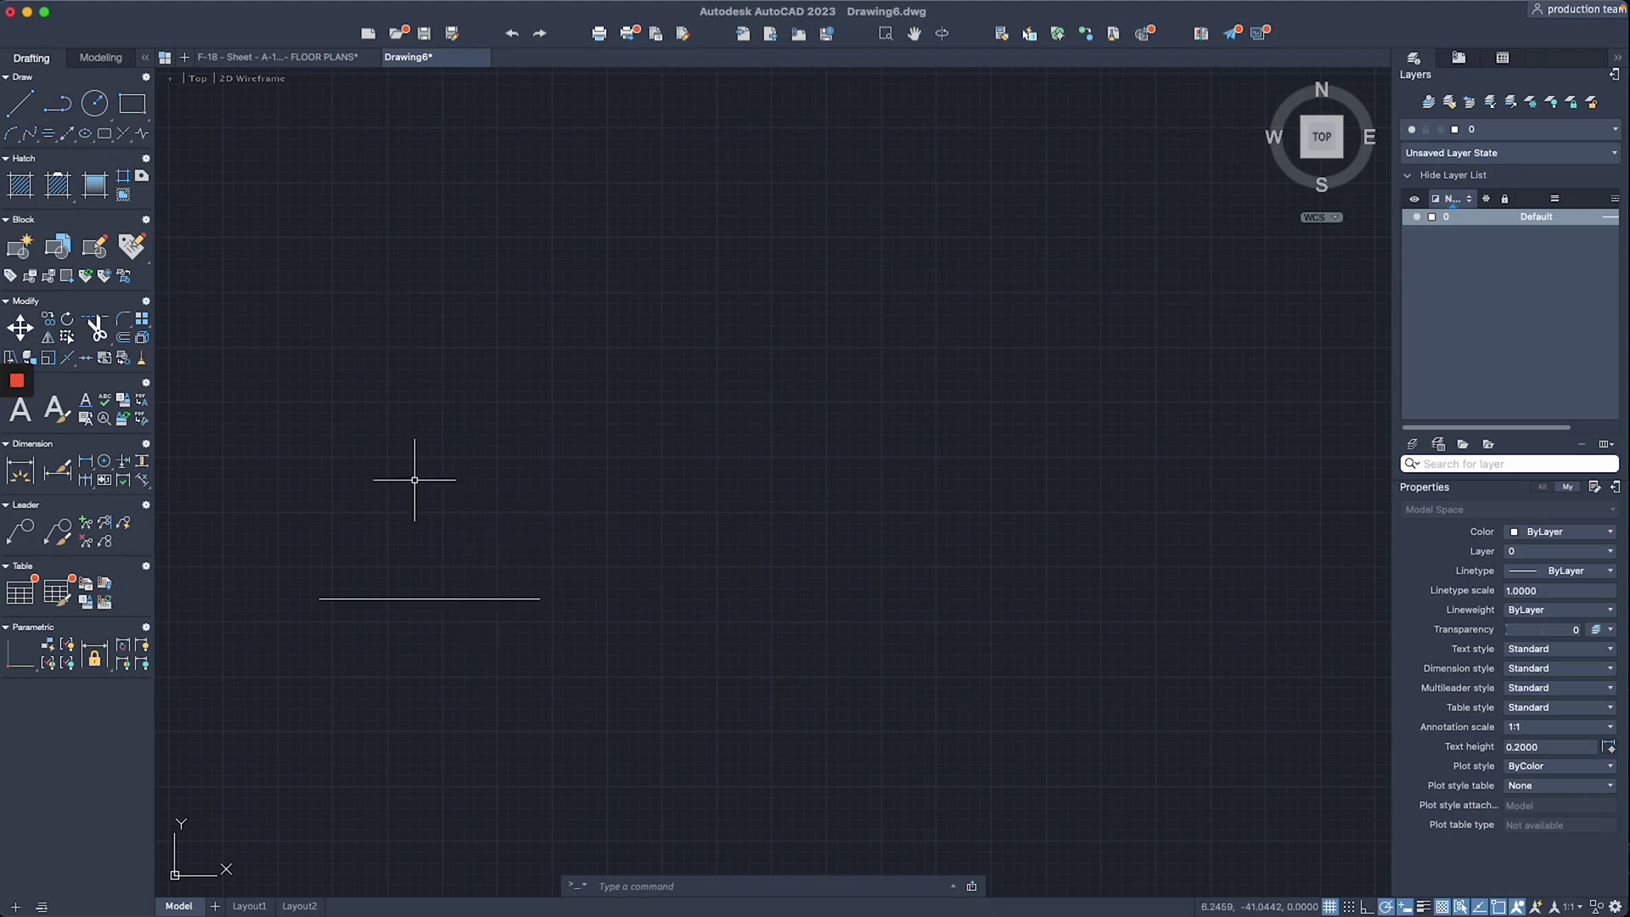
Draw a horizontal polyline 10 units long above the line, starting directly over the line's left end
text(pl)
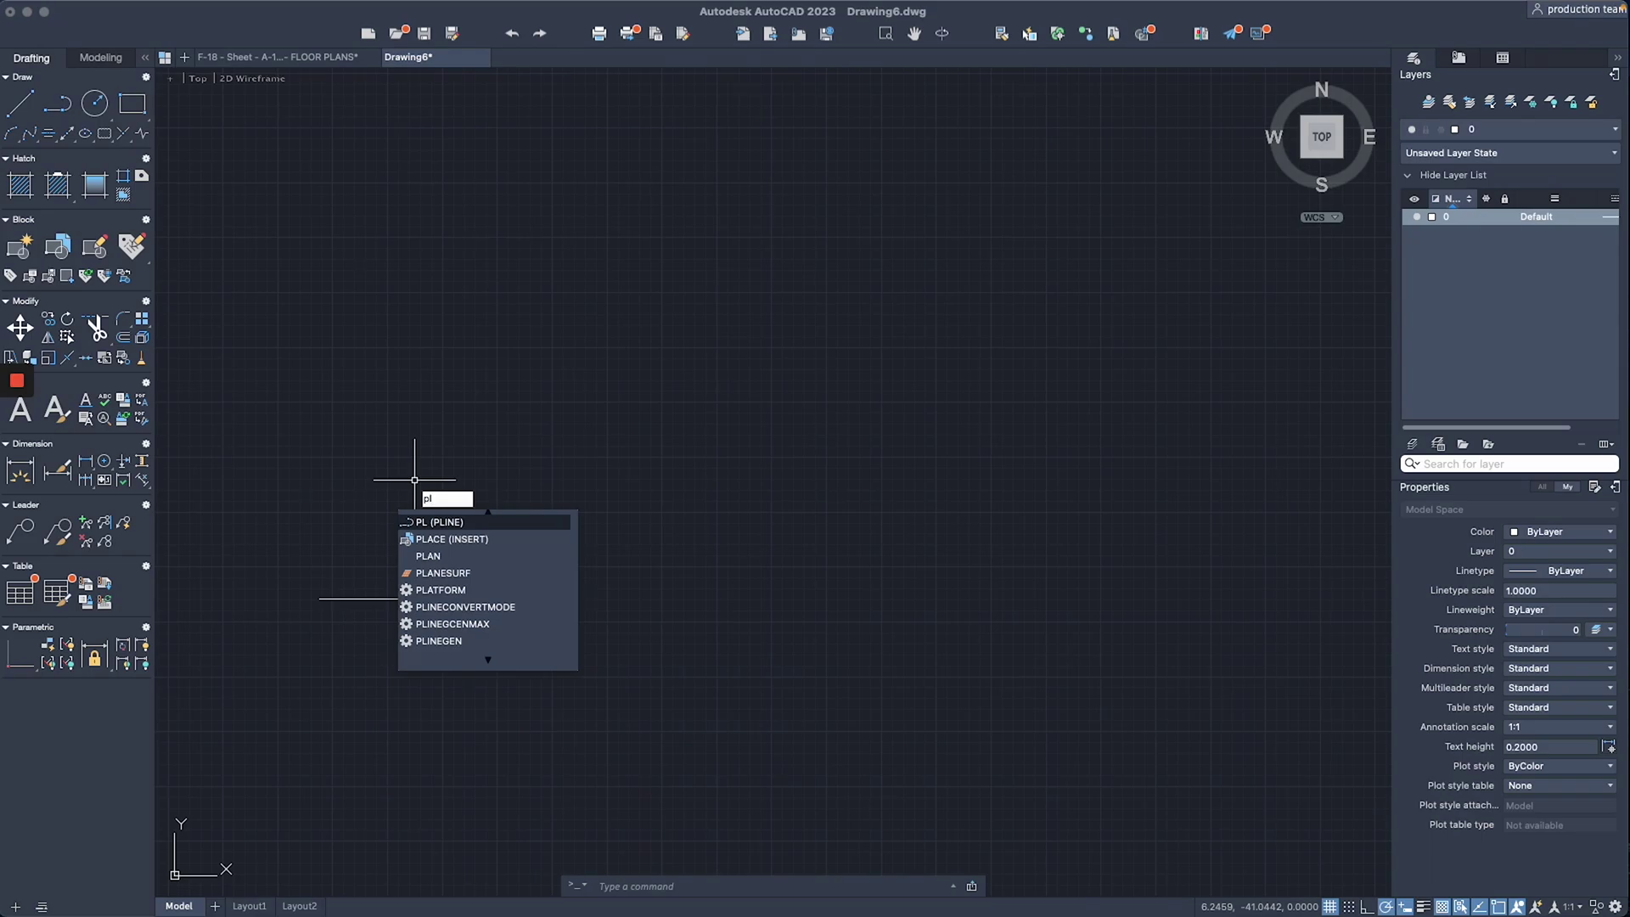
key(Return)
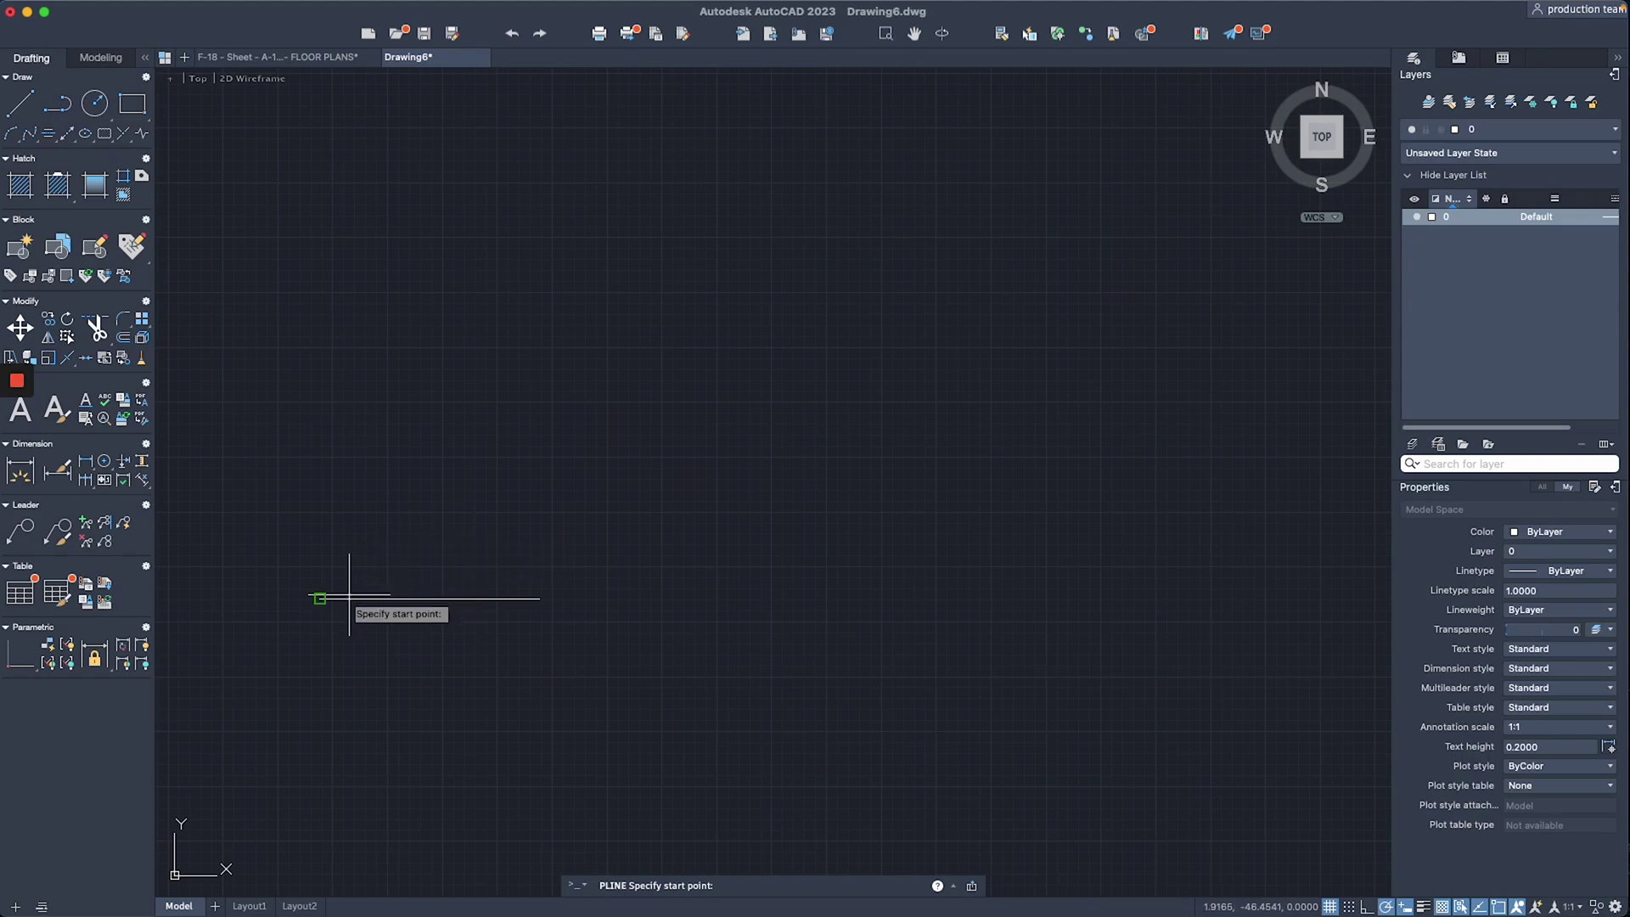
click(320, 484)
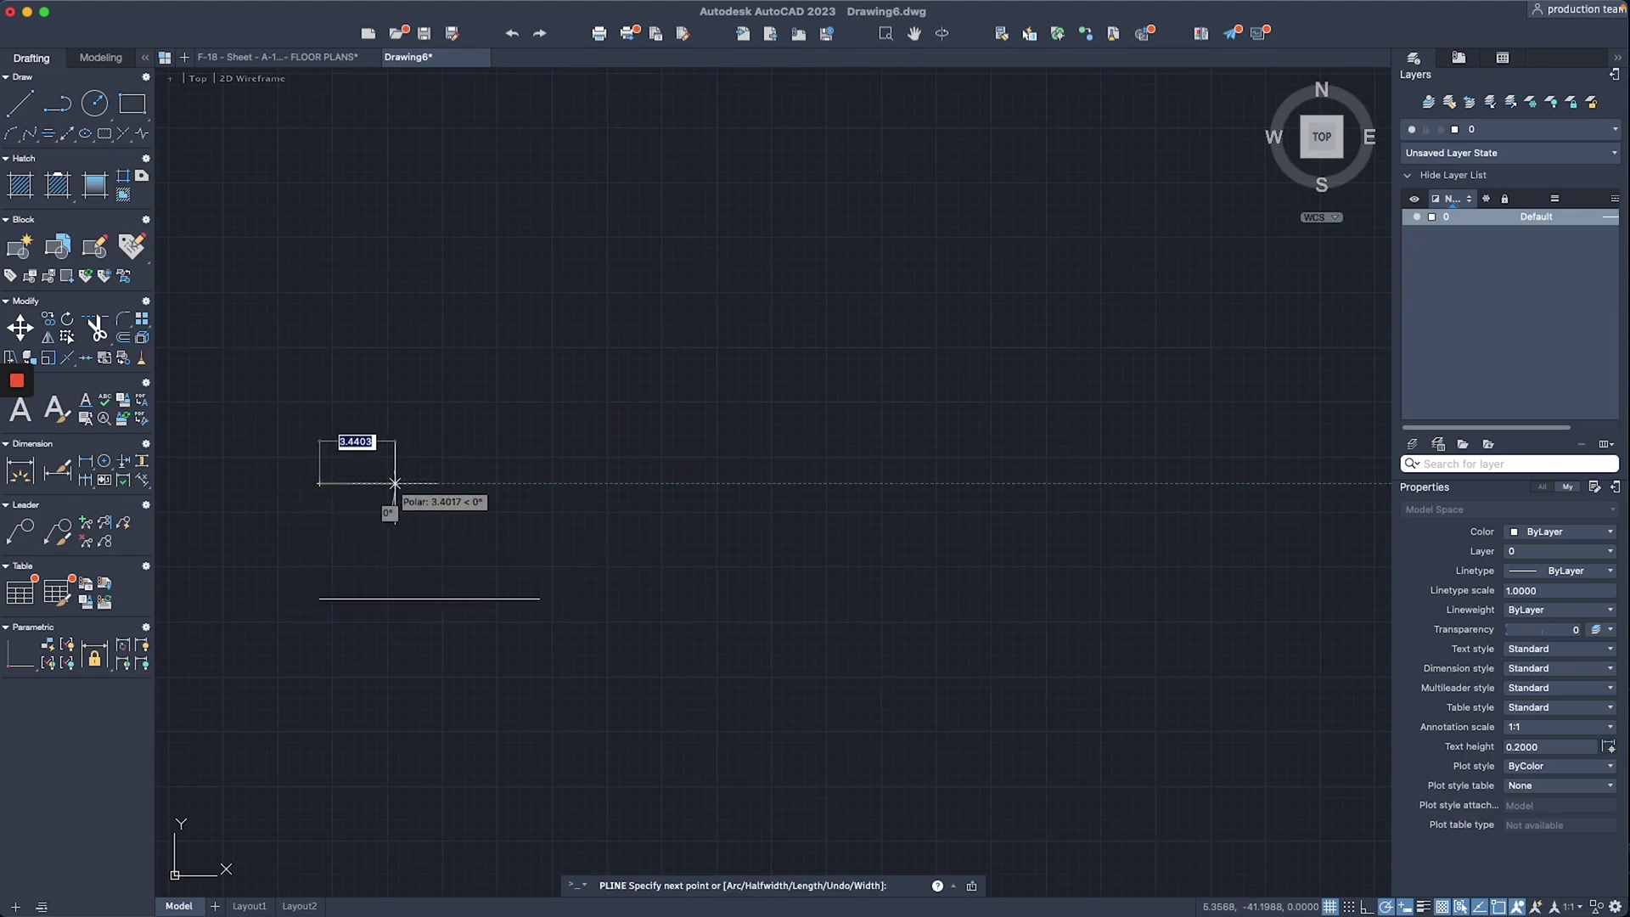
text(1)
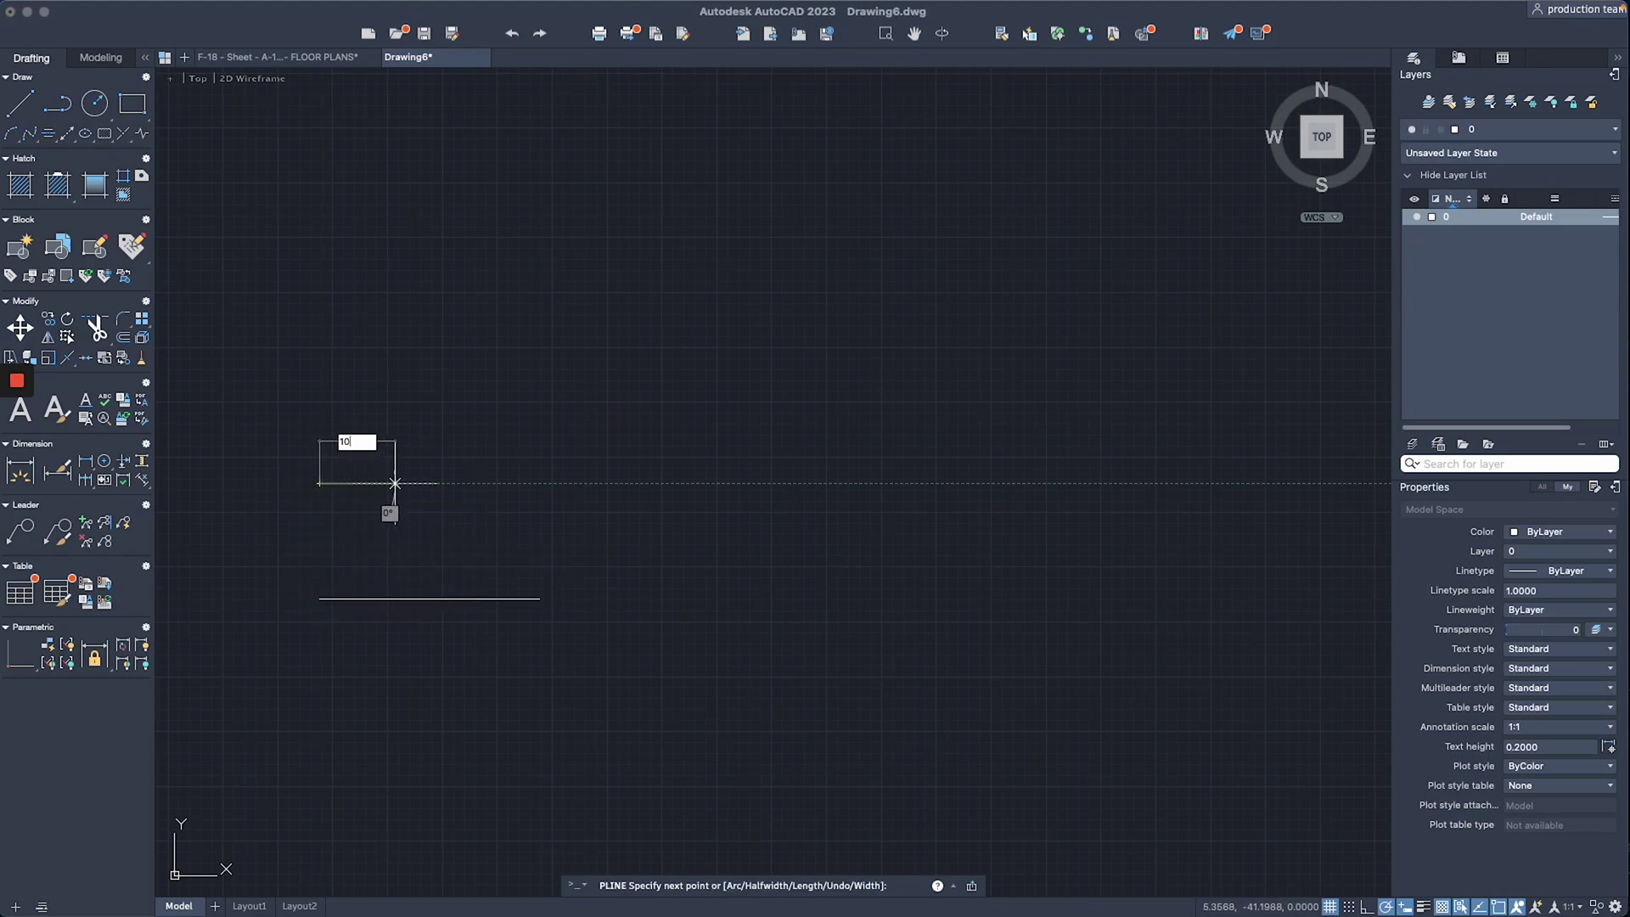
text(0)
key(Return)
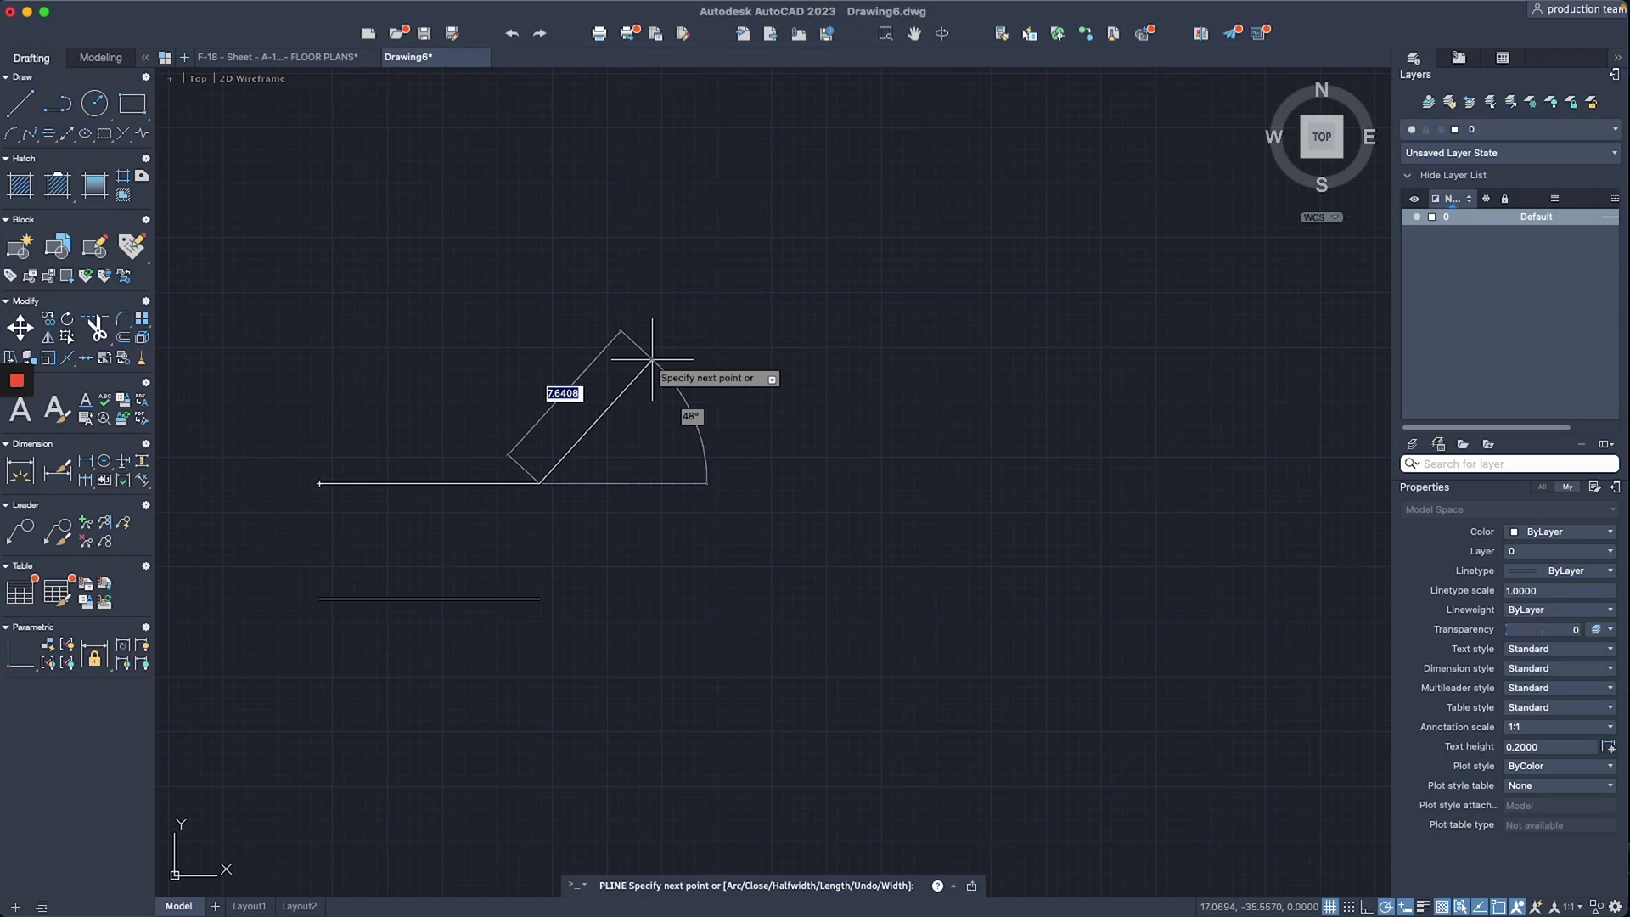
key(Return)
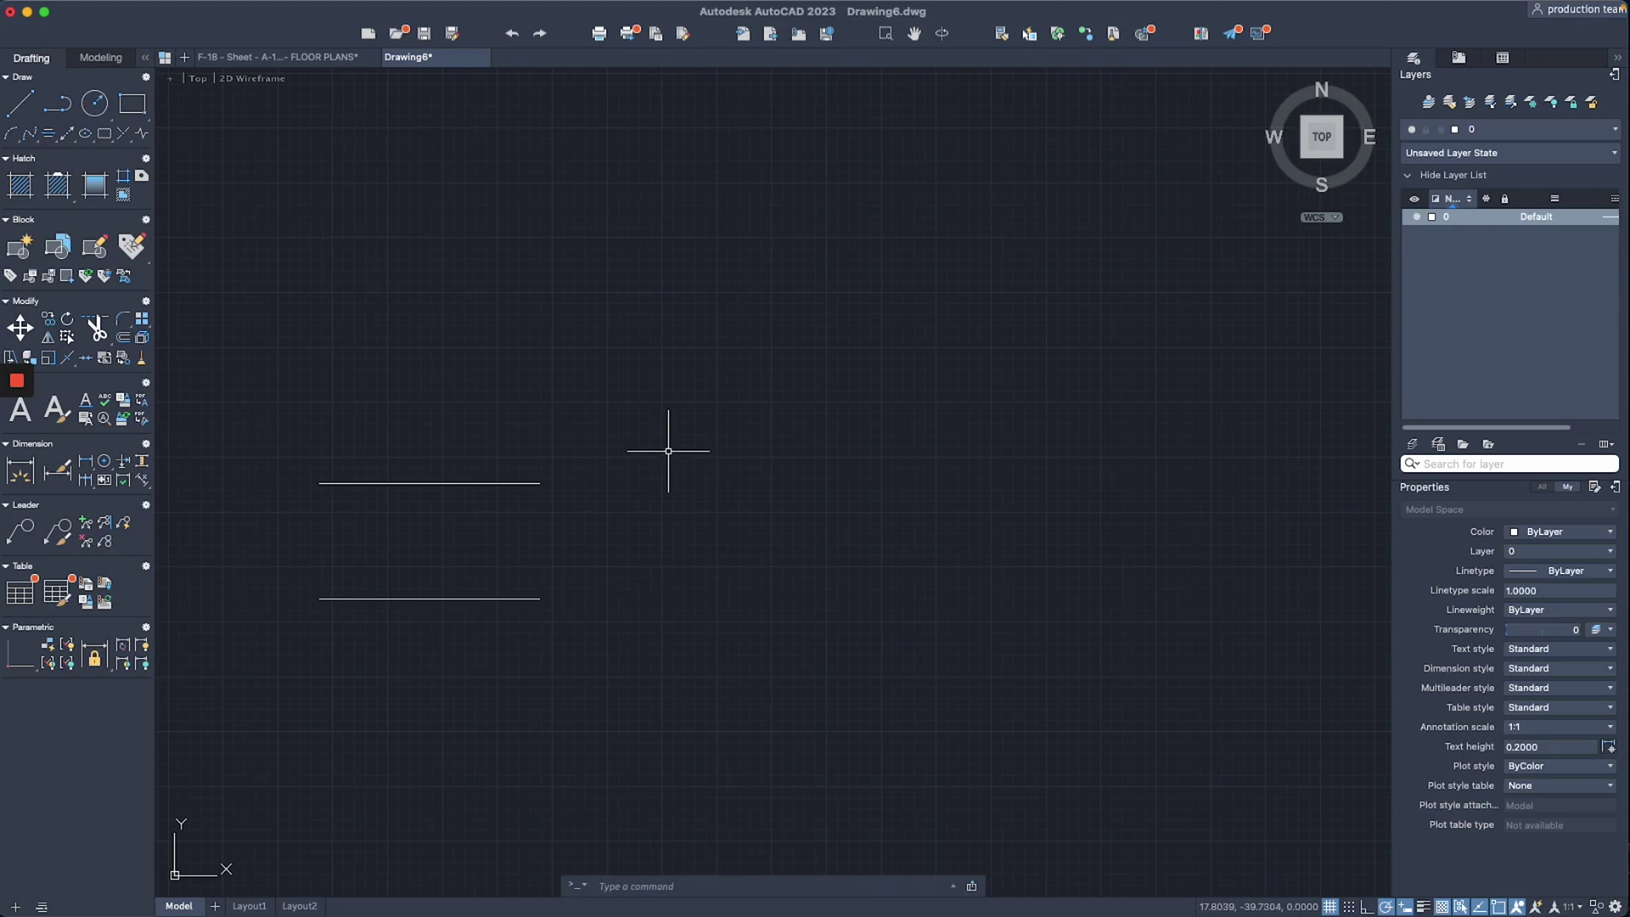
Select the lower line and the upper polyline in turn to compare their object types and properties
click(578, 563)
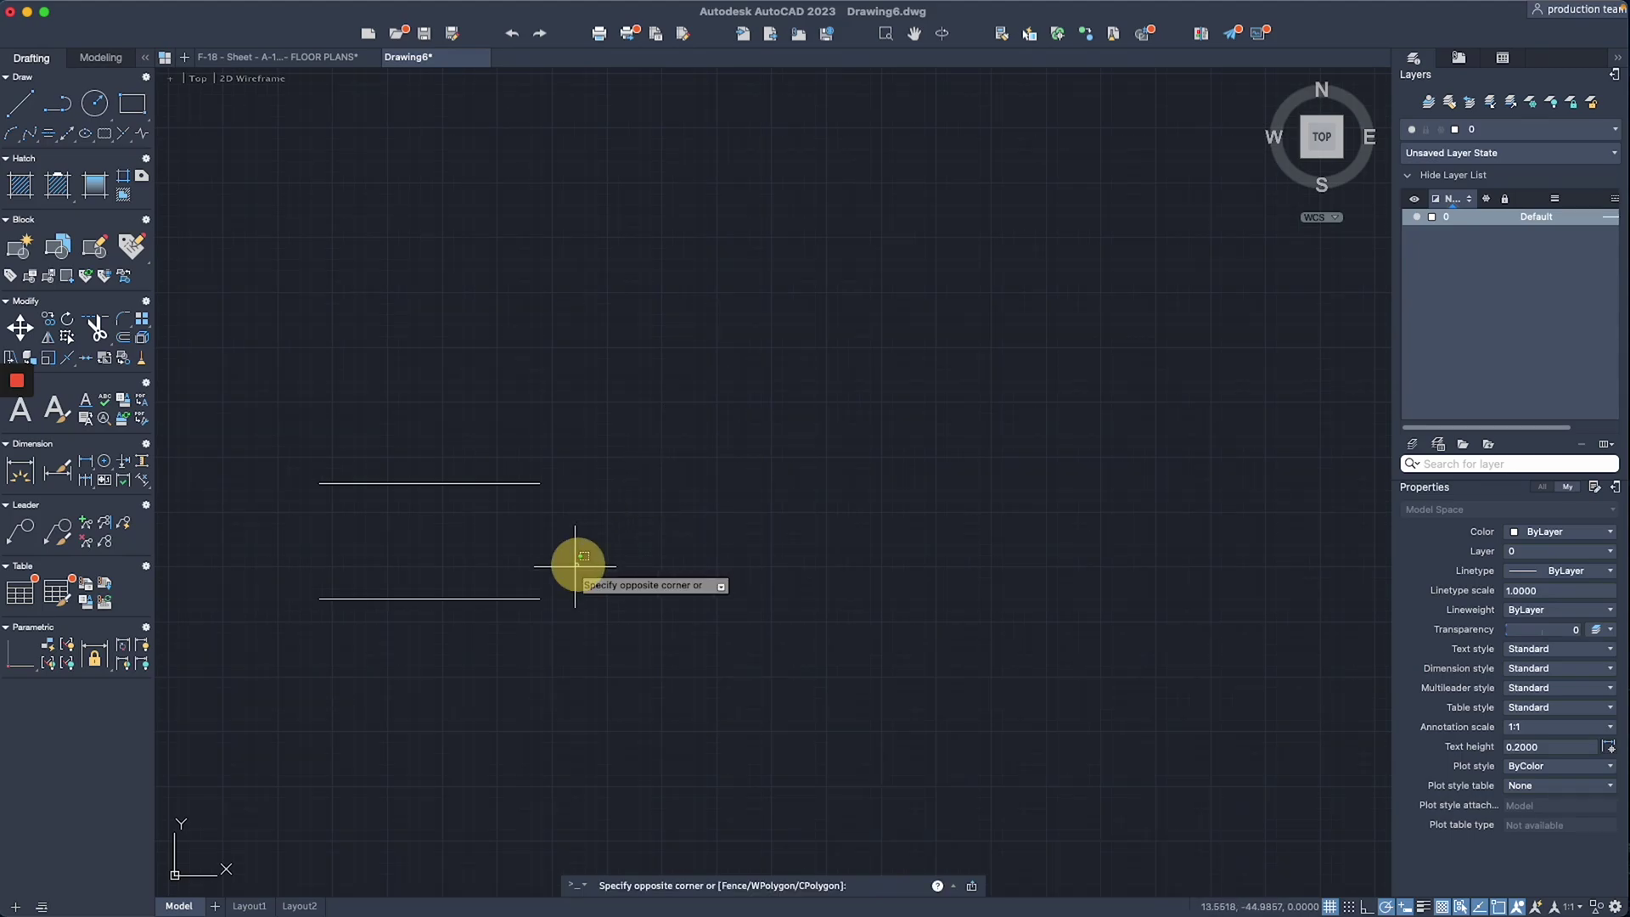
click(494, 643)
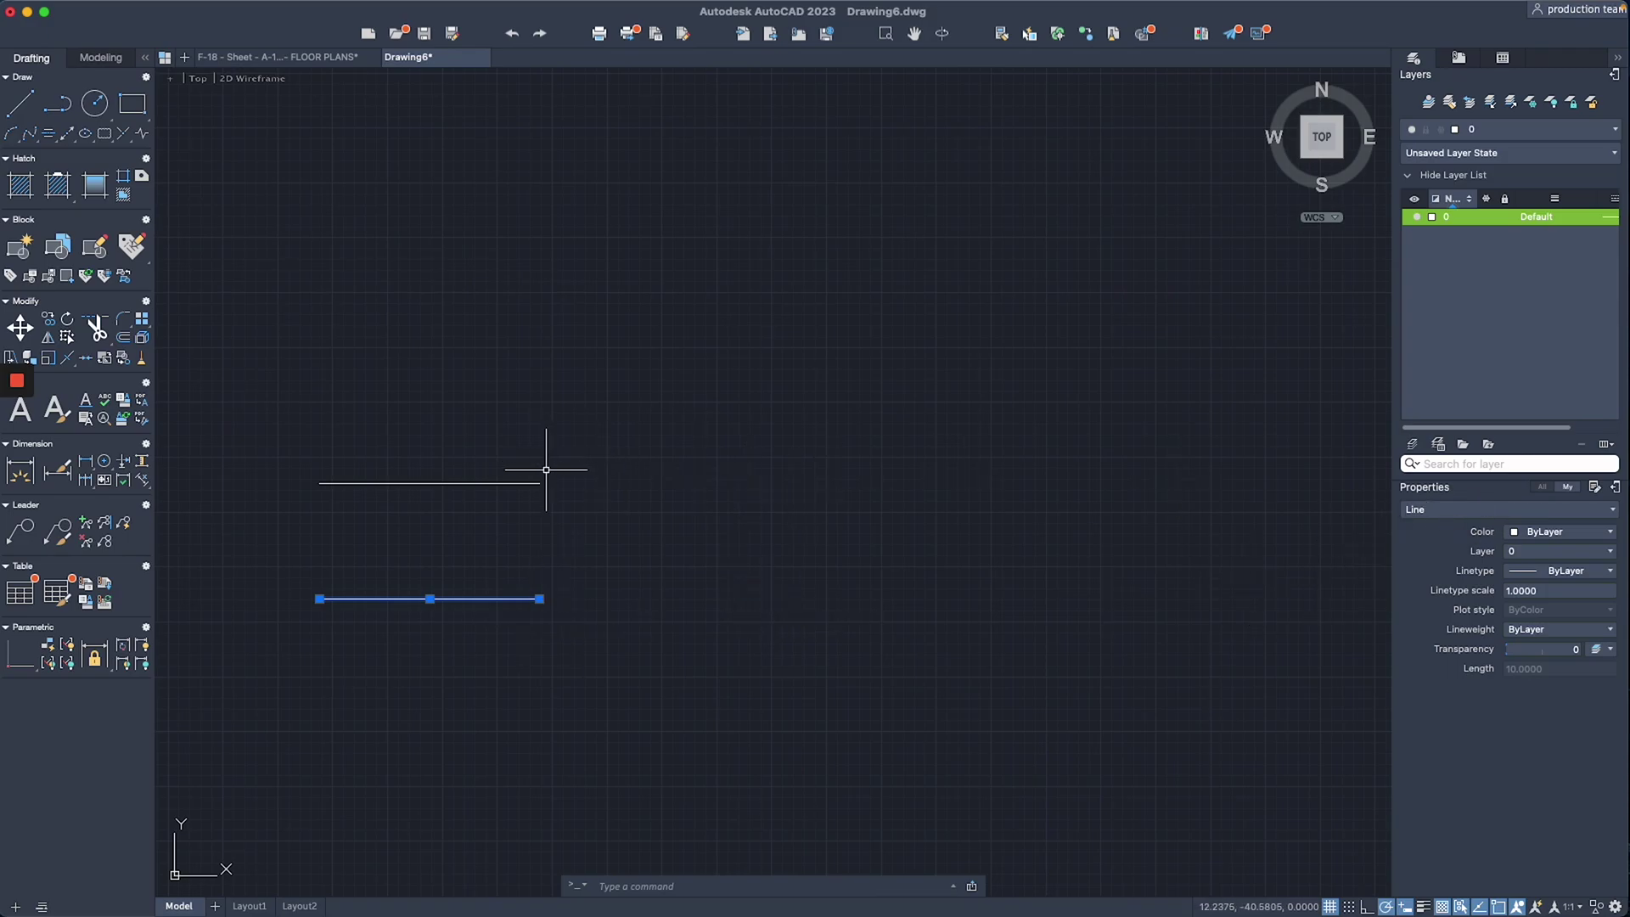
key(Escape)
click(571, 450)
click(491, 525)
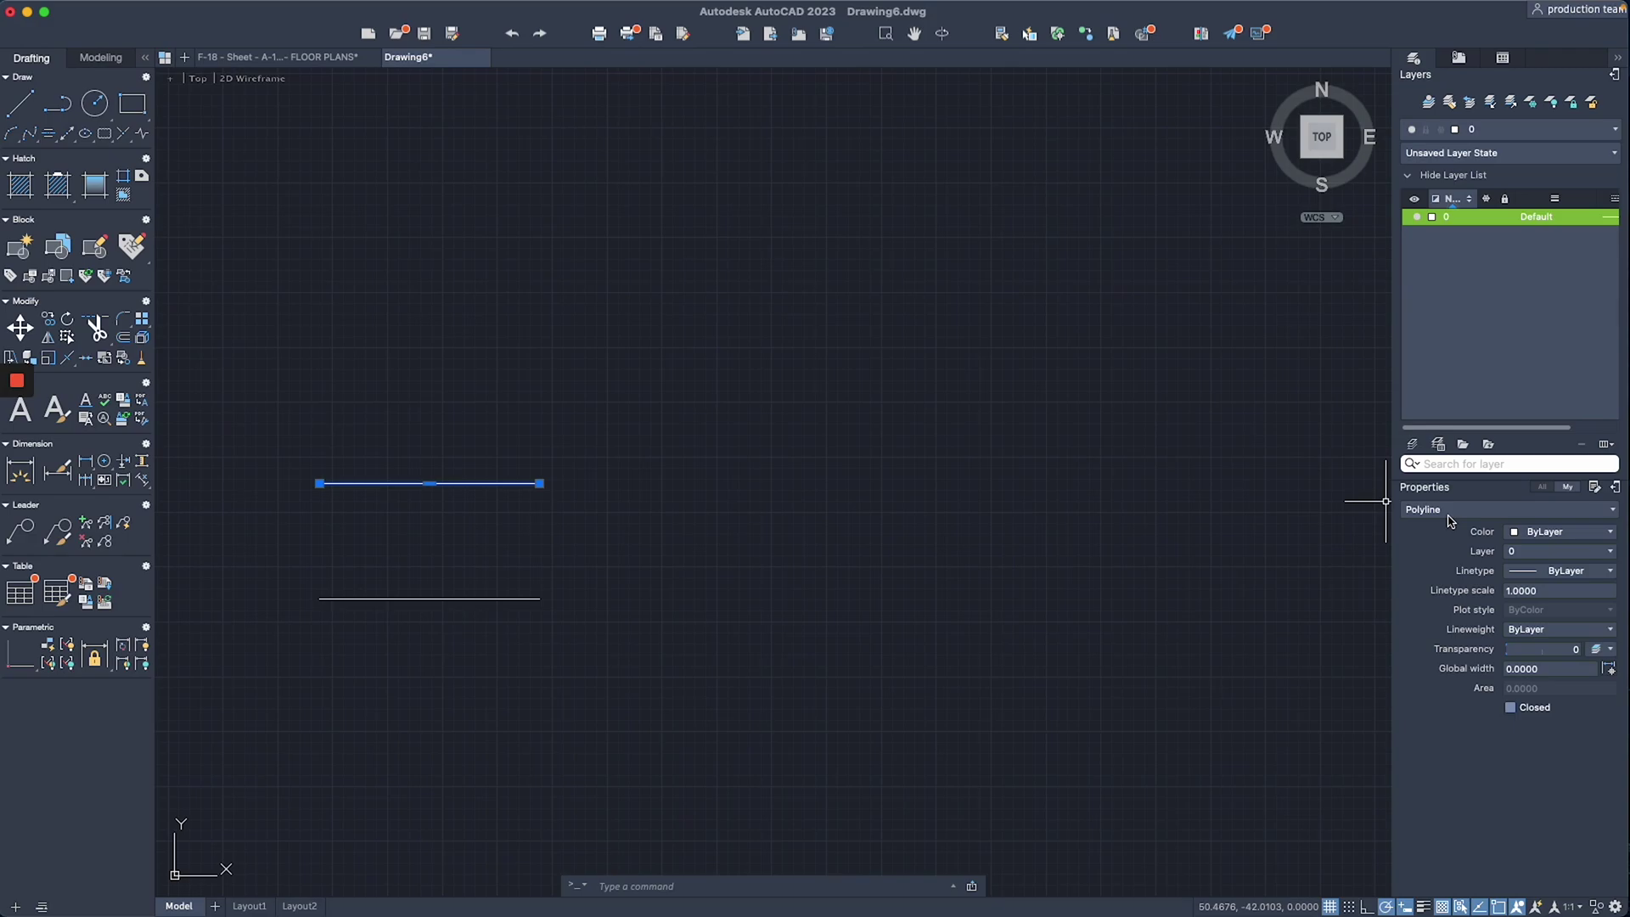
Select both objects and use their middle grips to shift the line down and right and the polyline straight up
click(543, 556)
click(483, 626)
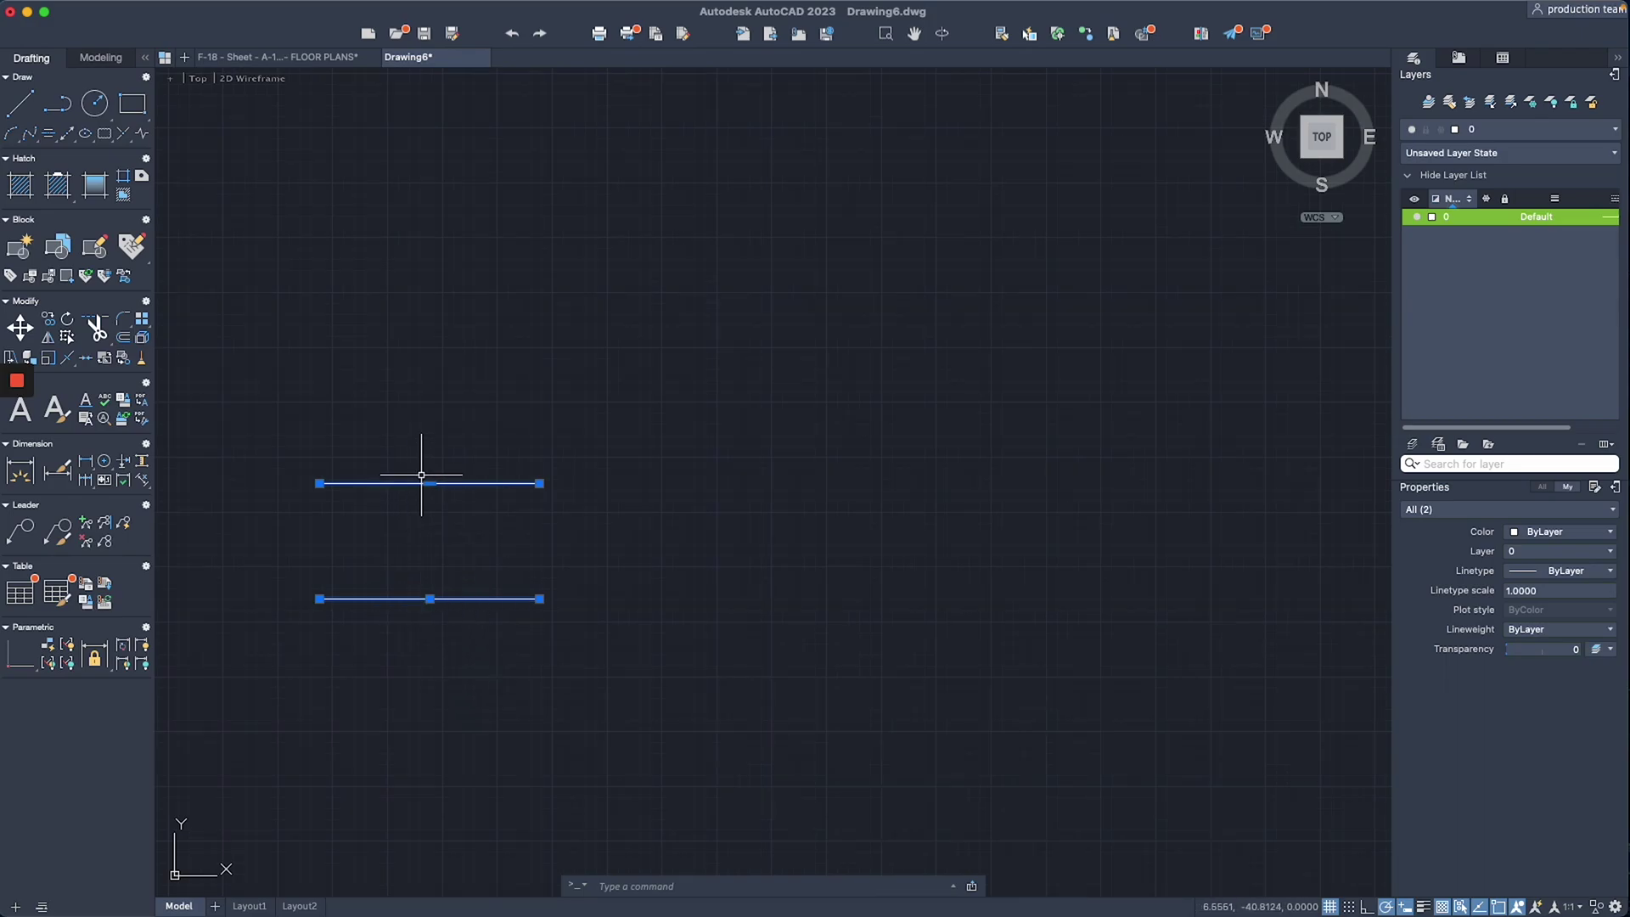
click(430, 598)
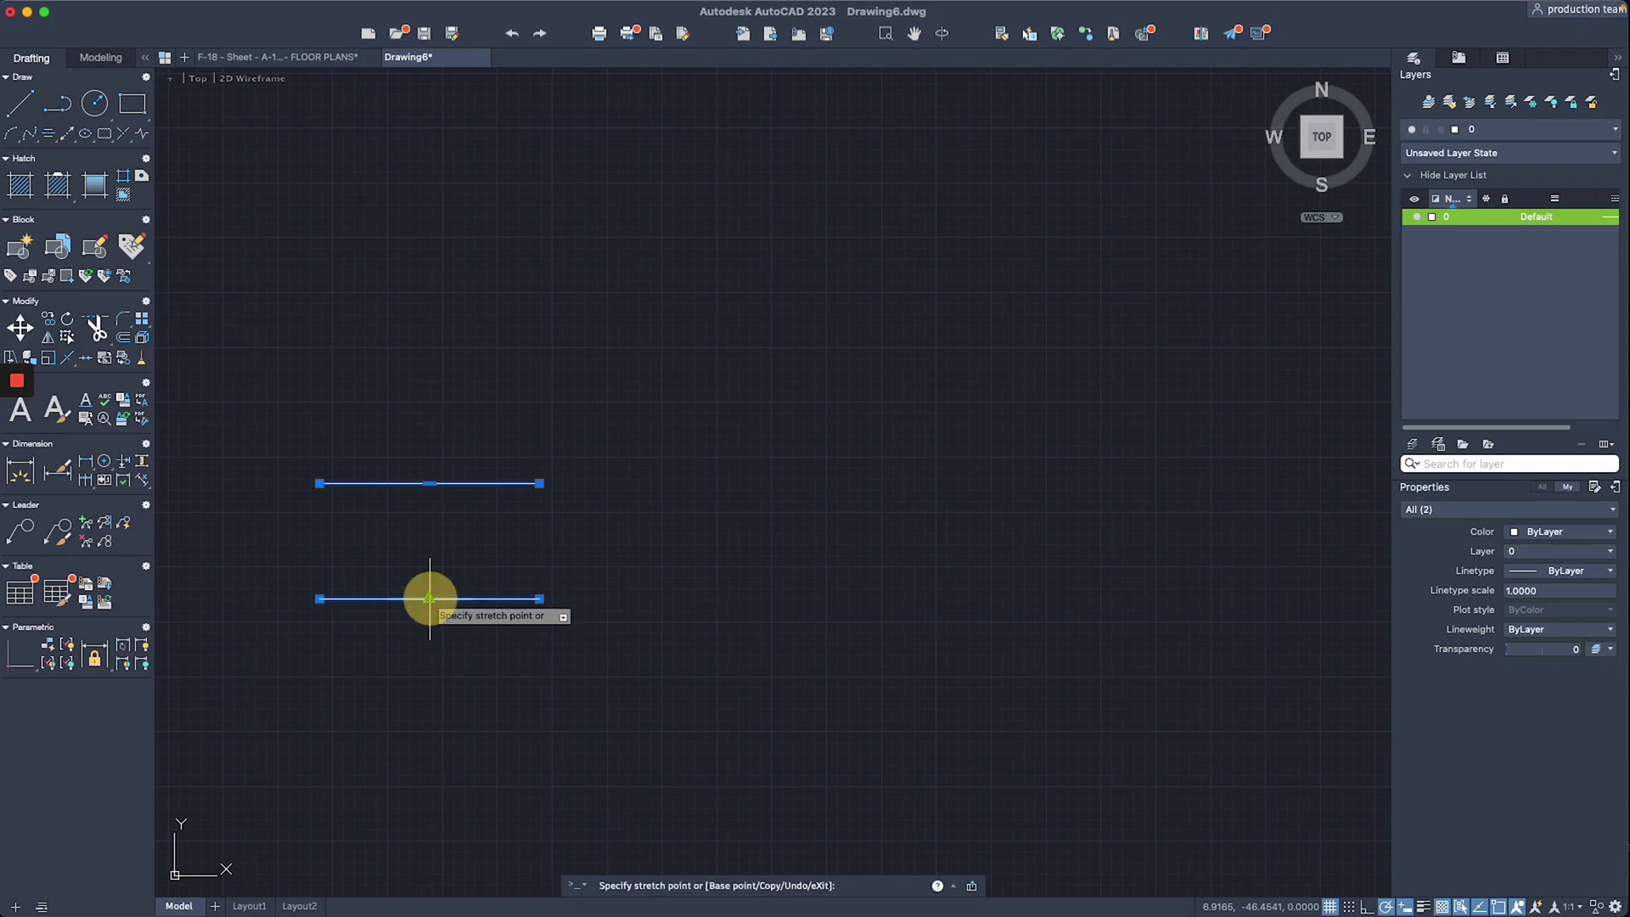
click(497, 668)
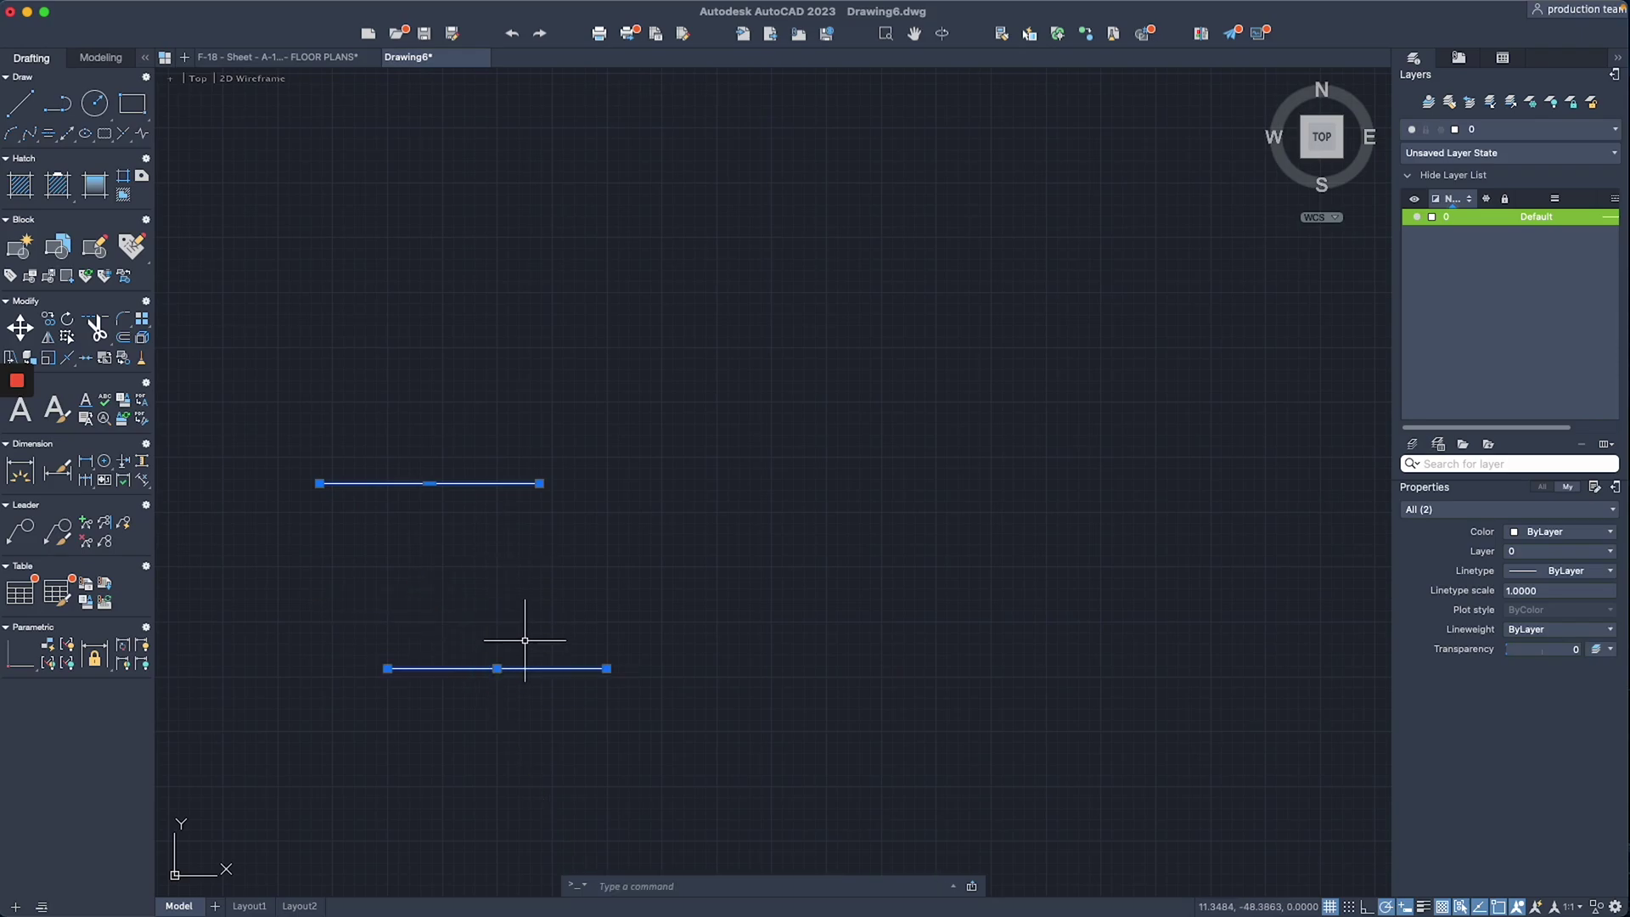
click(429, 483)
click(429, 386)
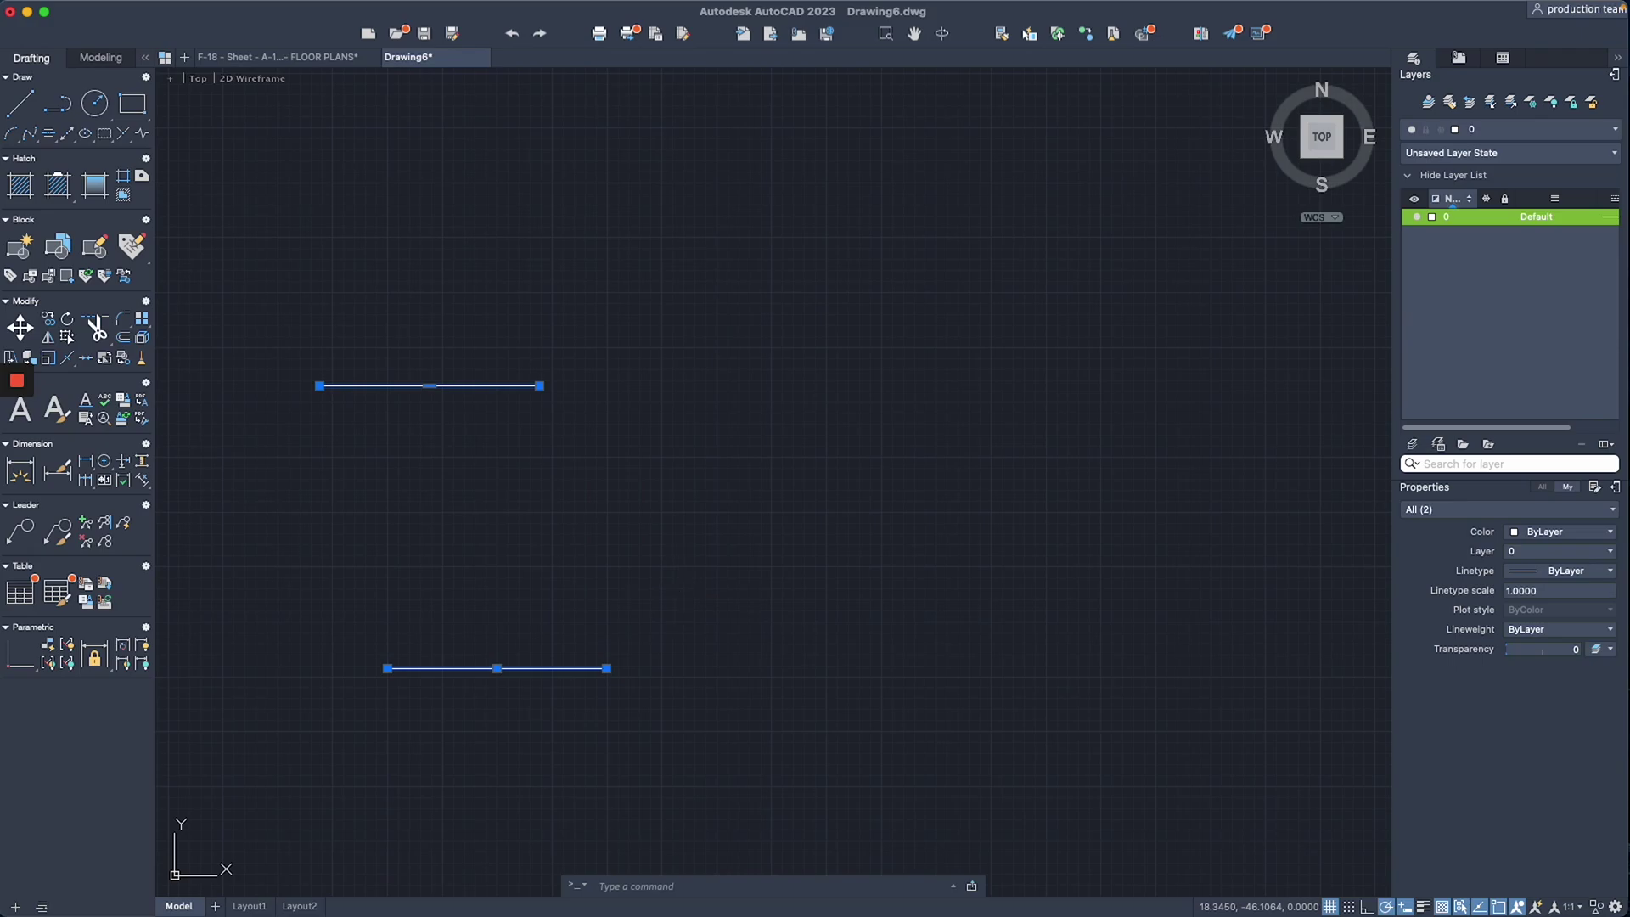
key(Escape)
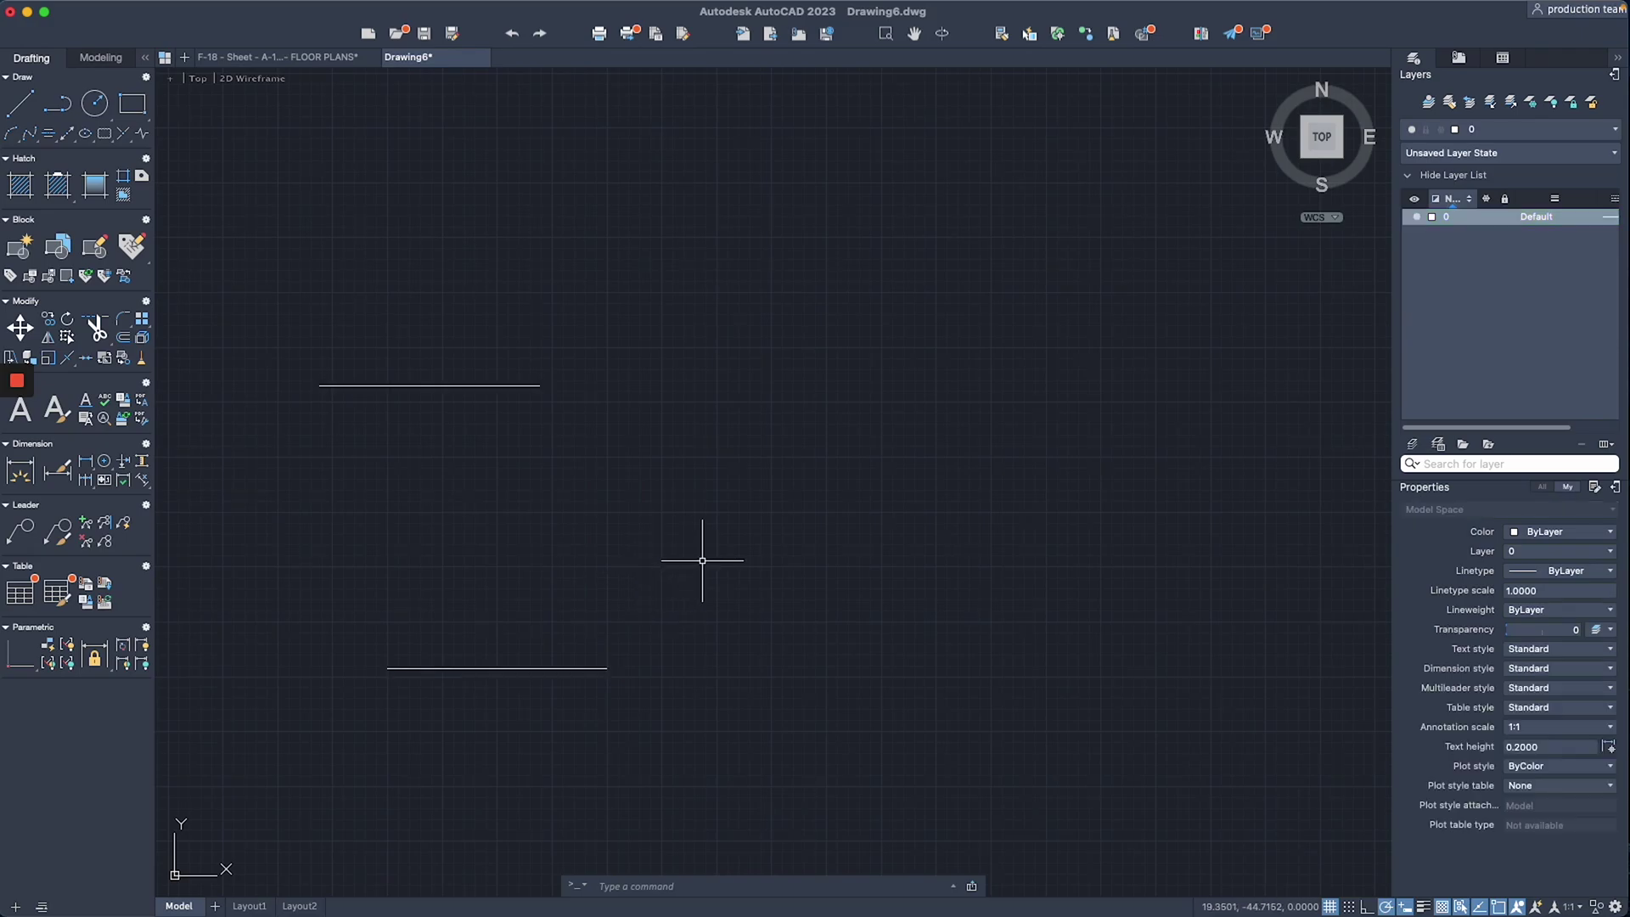
Draw a 6 by 6 square from four connected line segments to the right of the two horizontal objects
text(l)
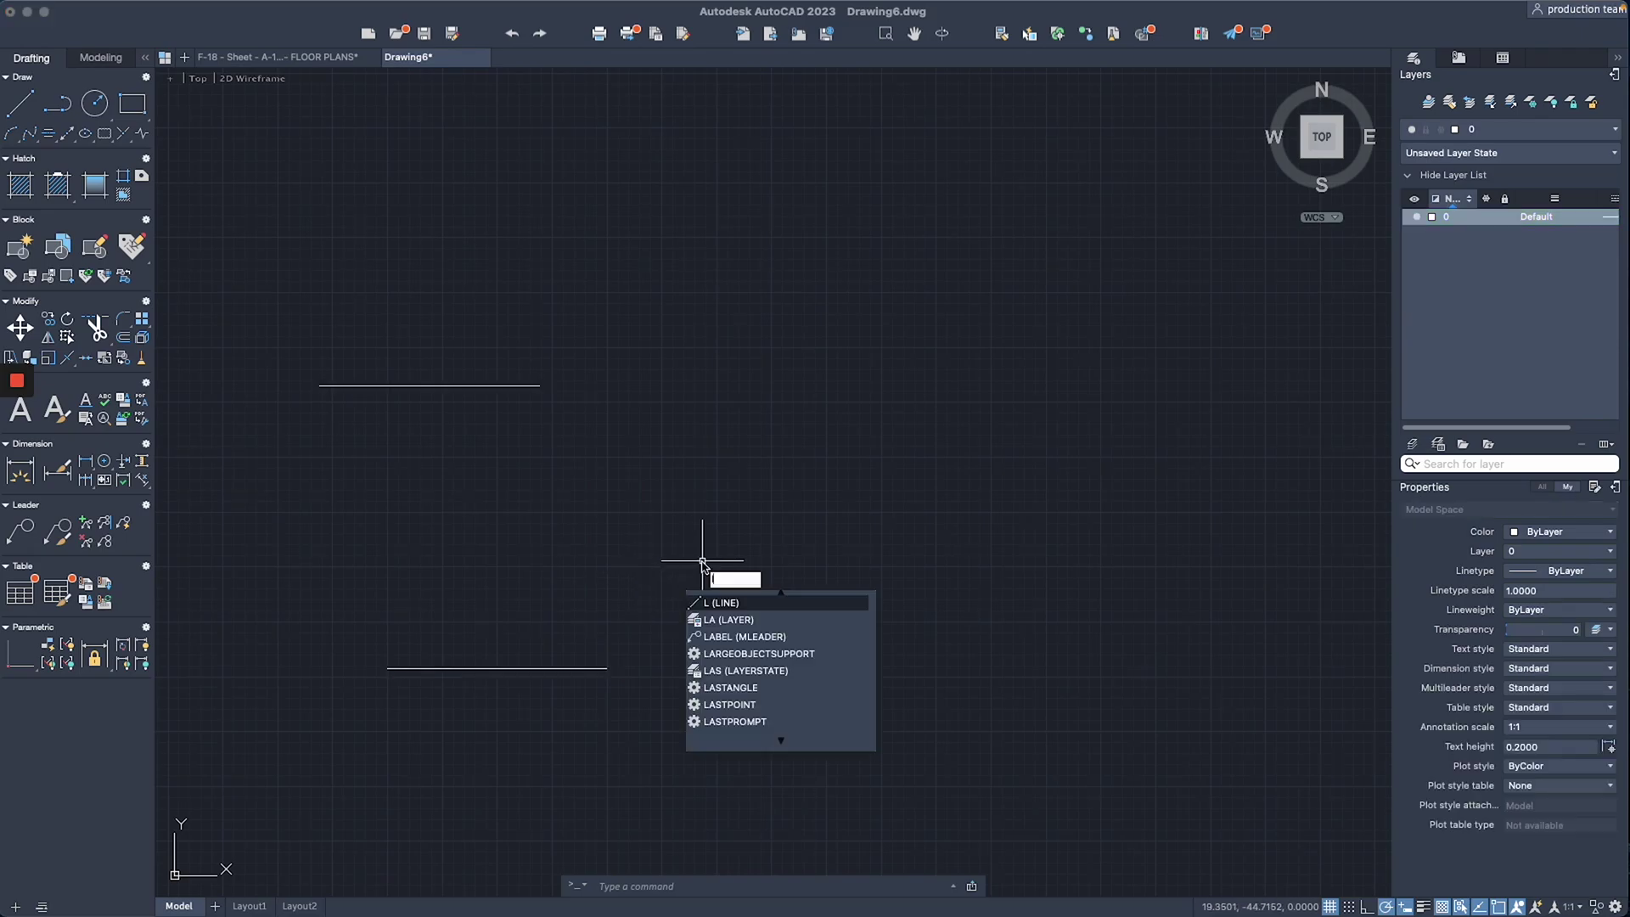
key(Return)
click(694, 600)
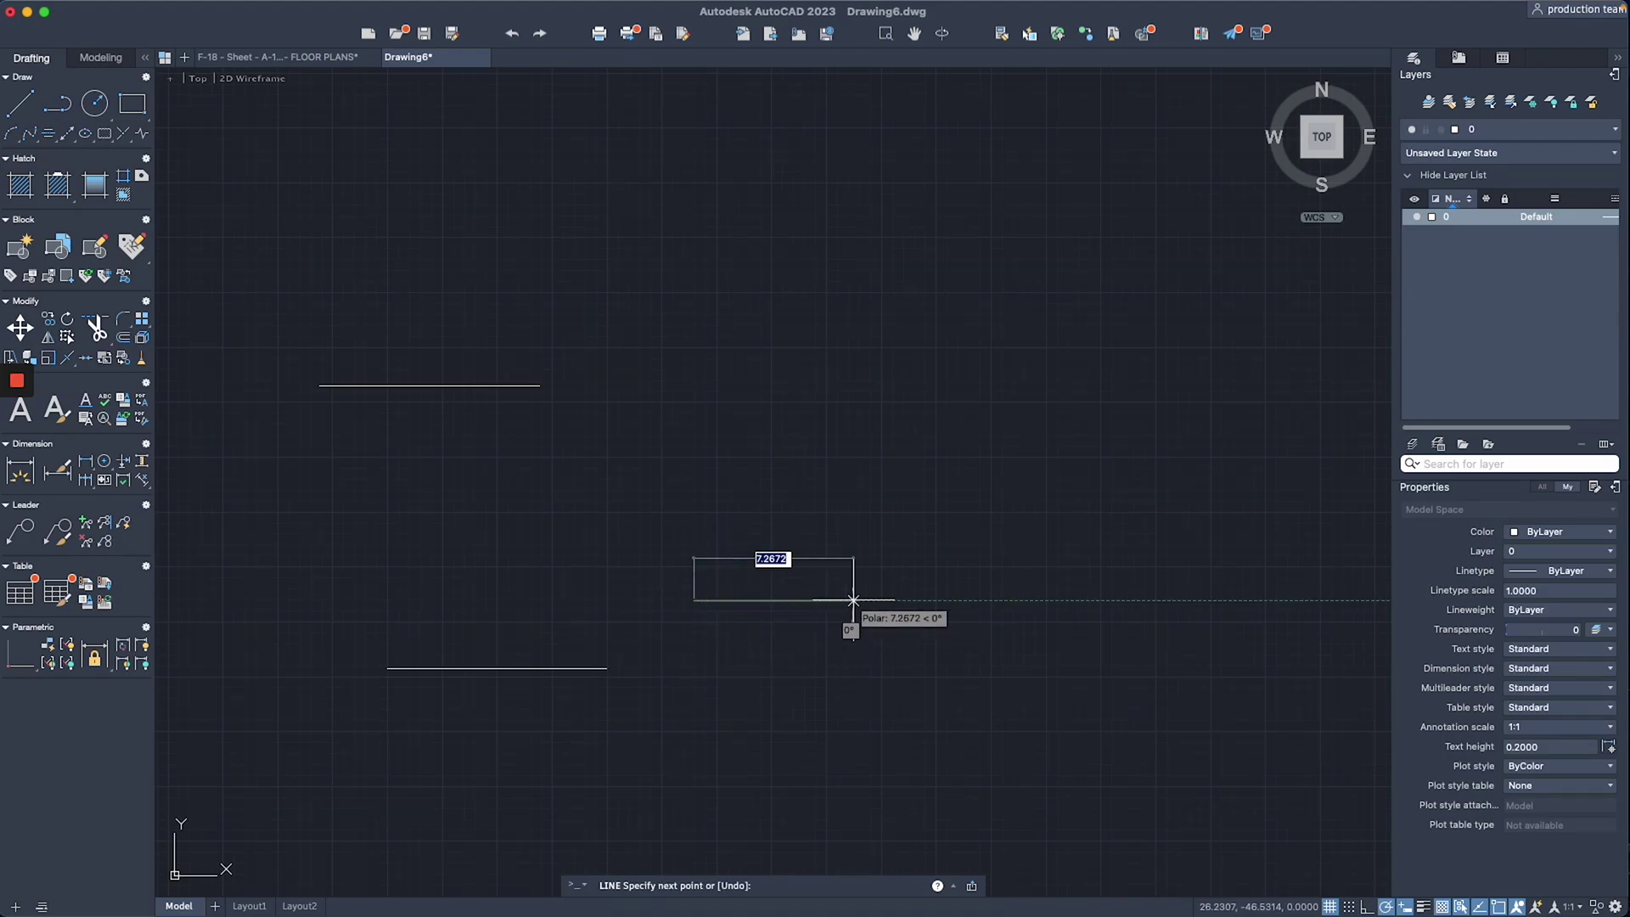
text(6)
key(Return)
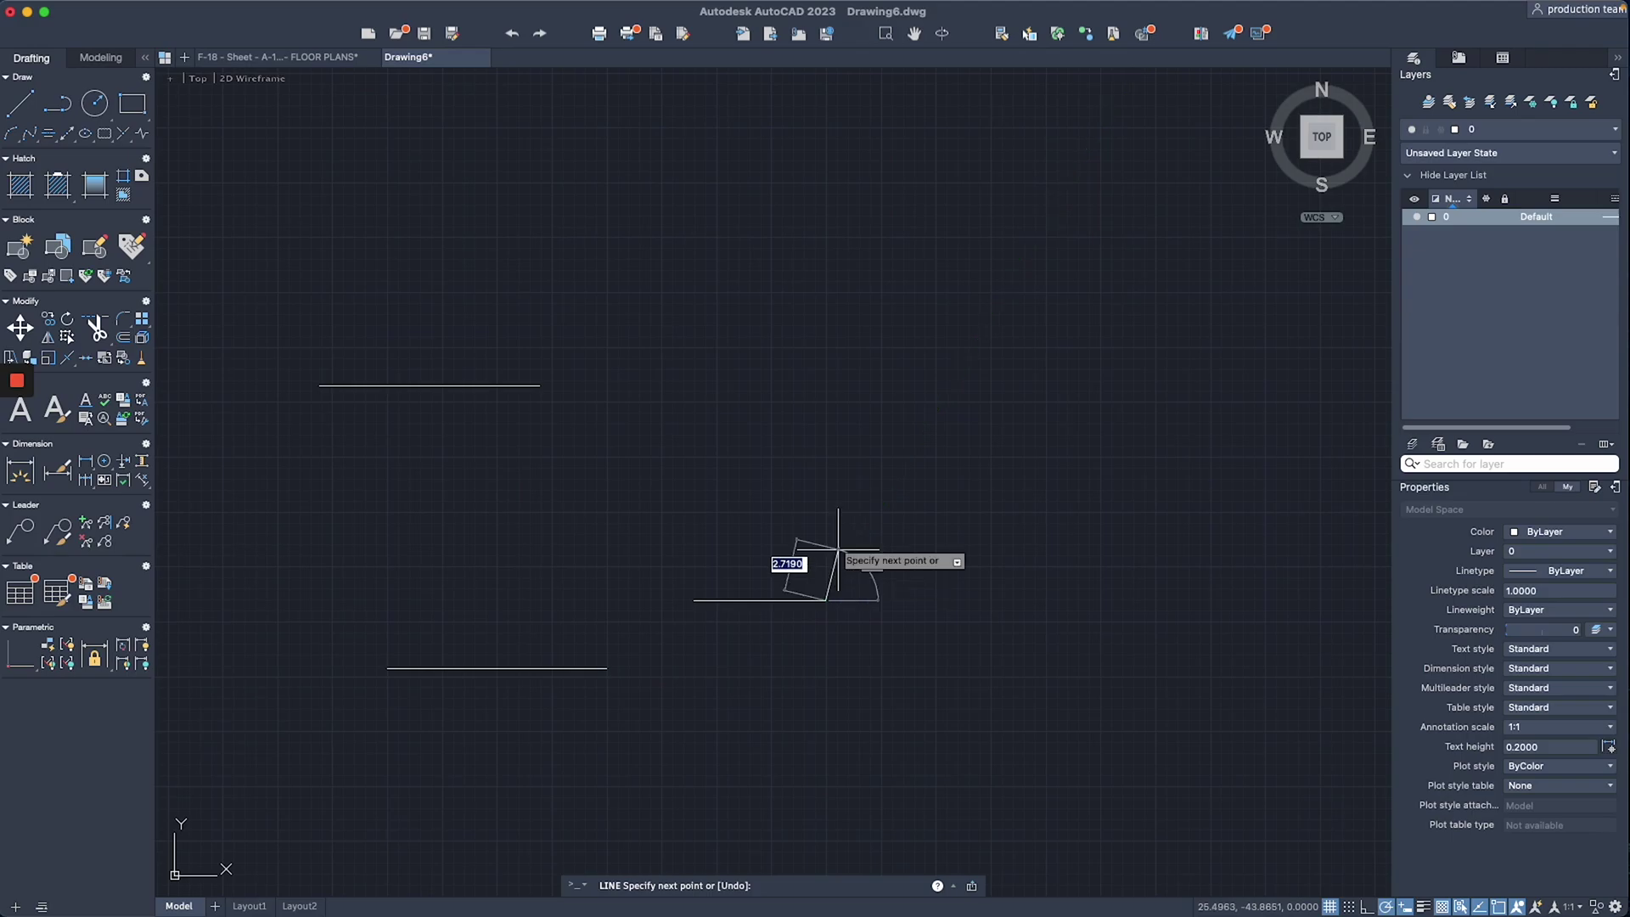
text(6)
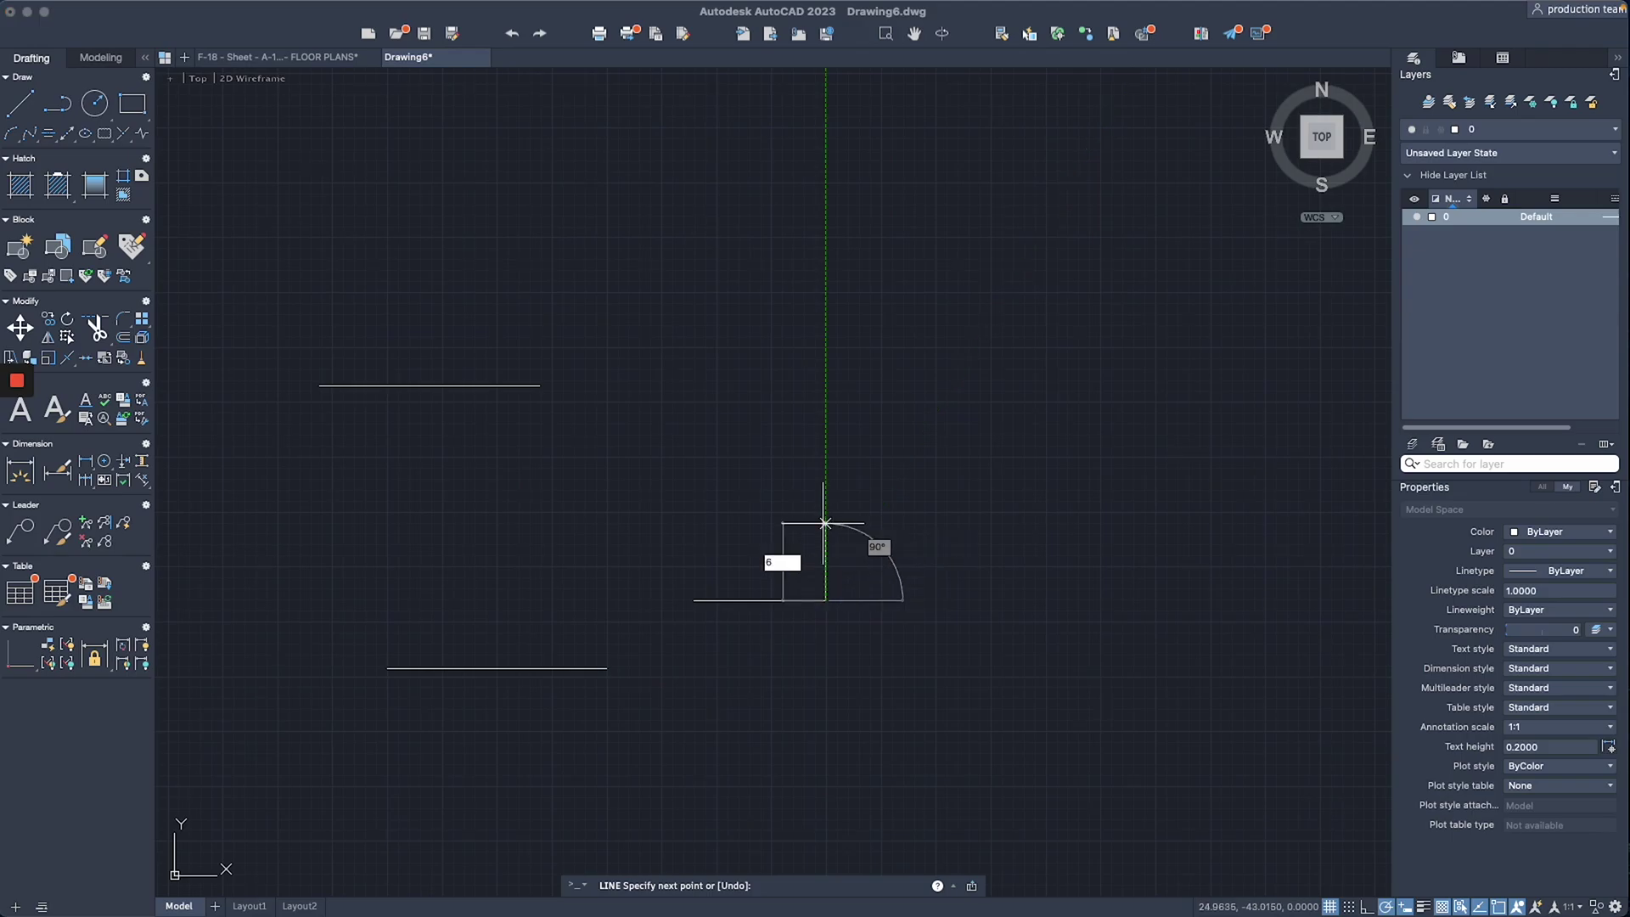
key(Return)
text(6)
key(Return)
click(695, 600)
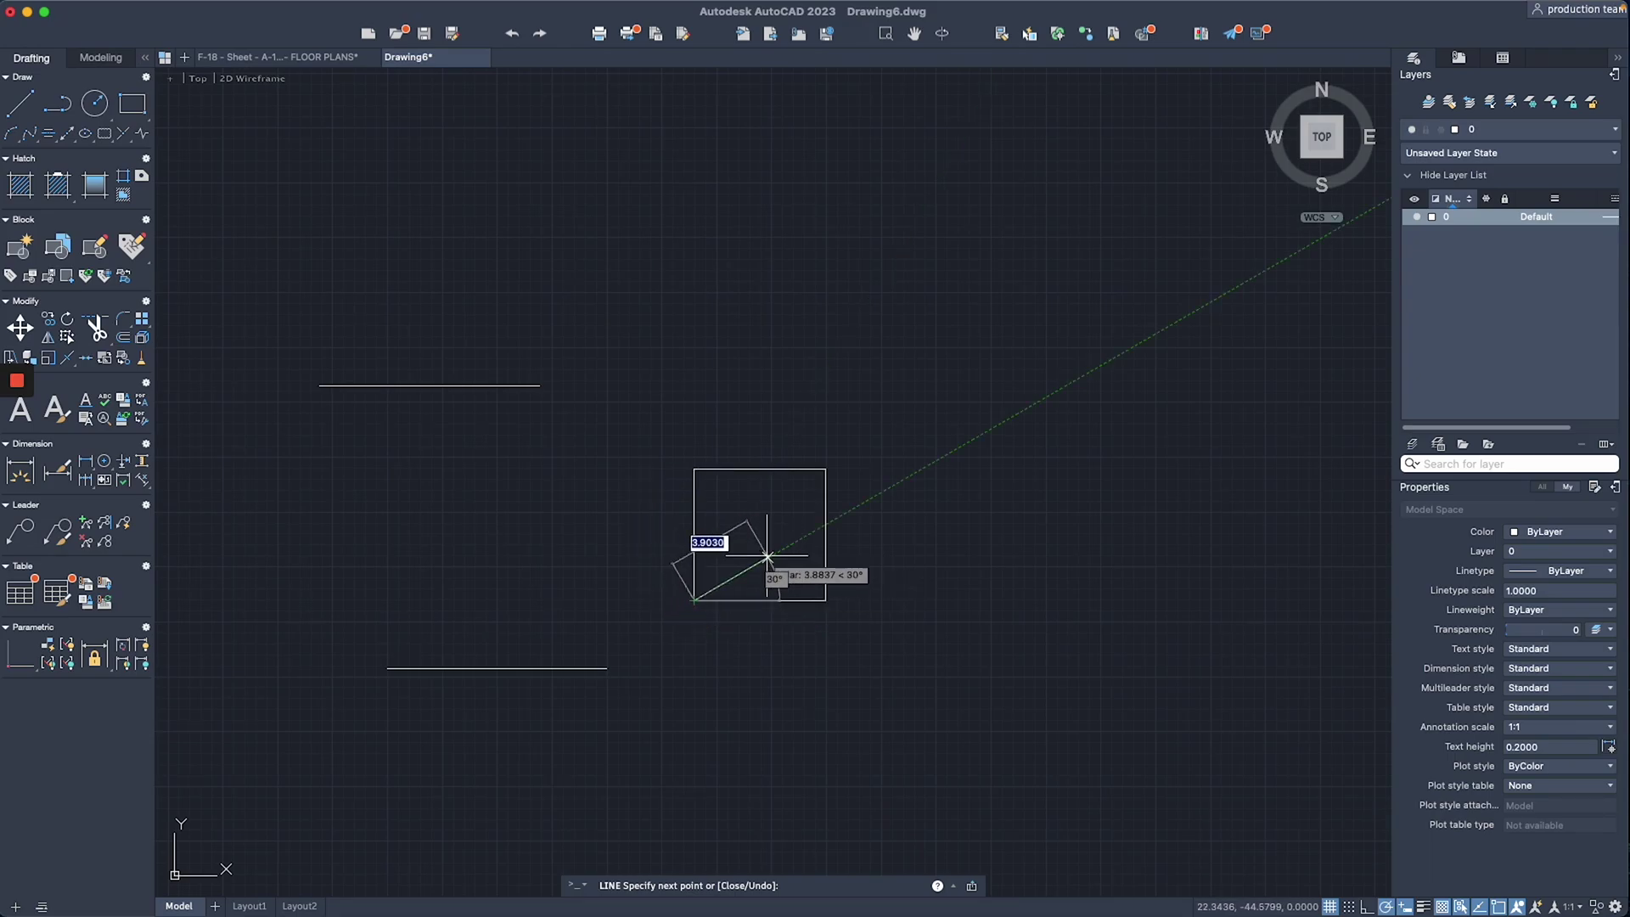
key(Escape)
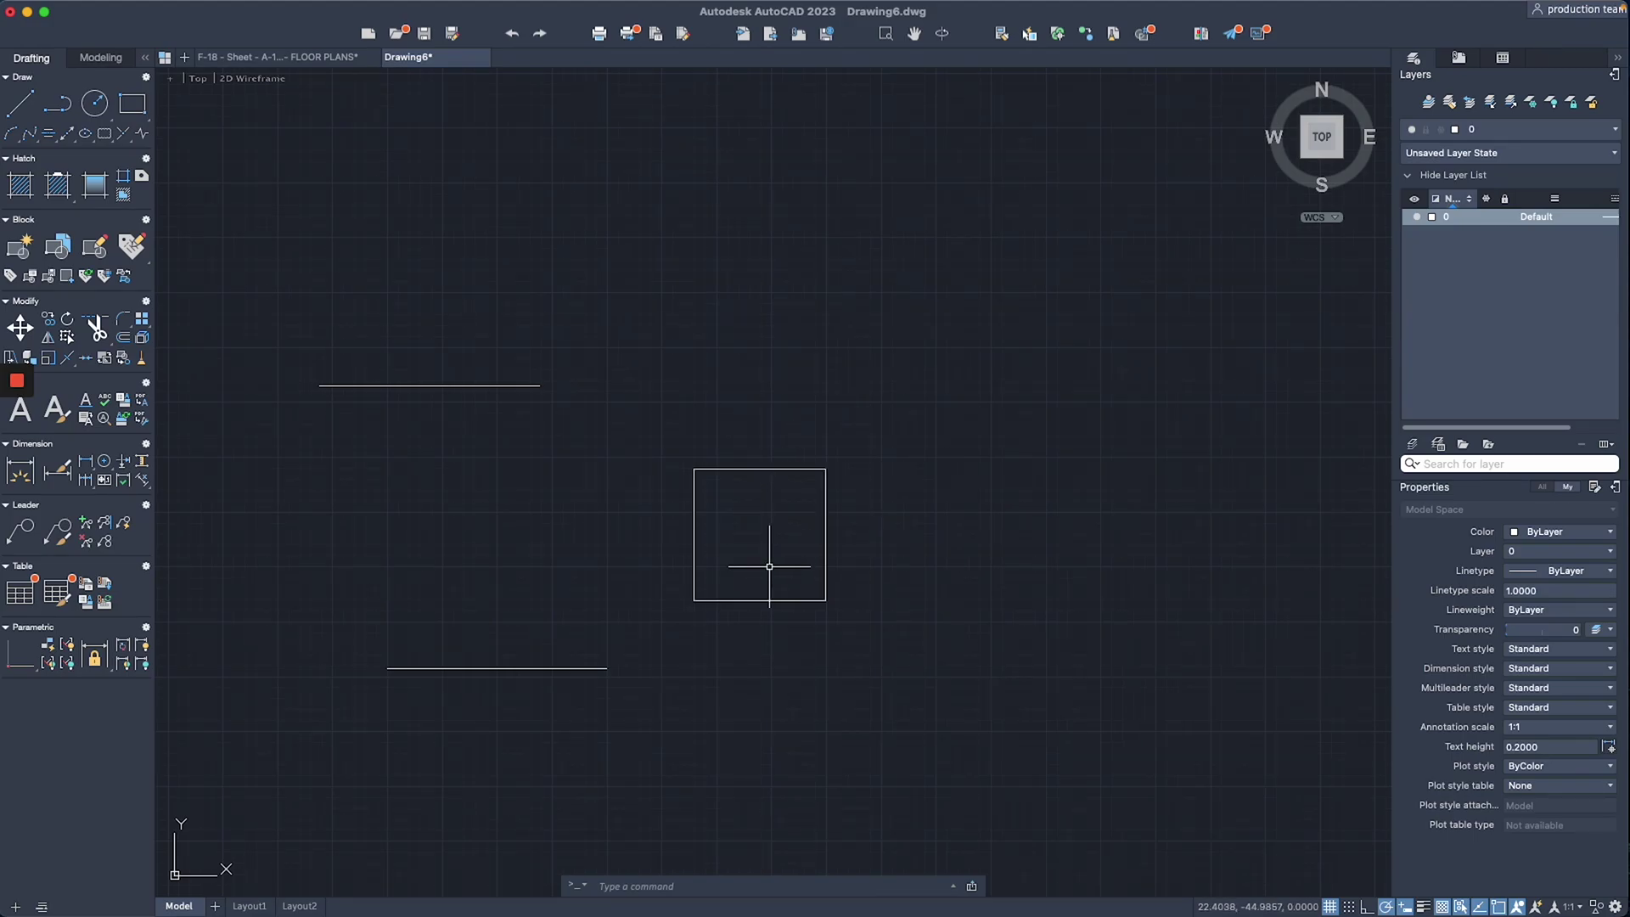
Add the square's four sides to the selection one by one to check whether they are separate objects
click(842, 542)
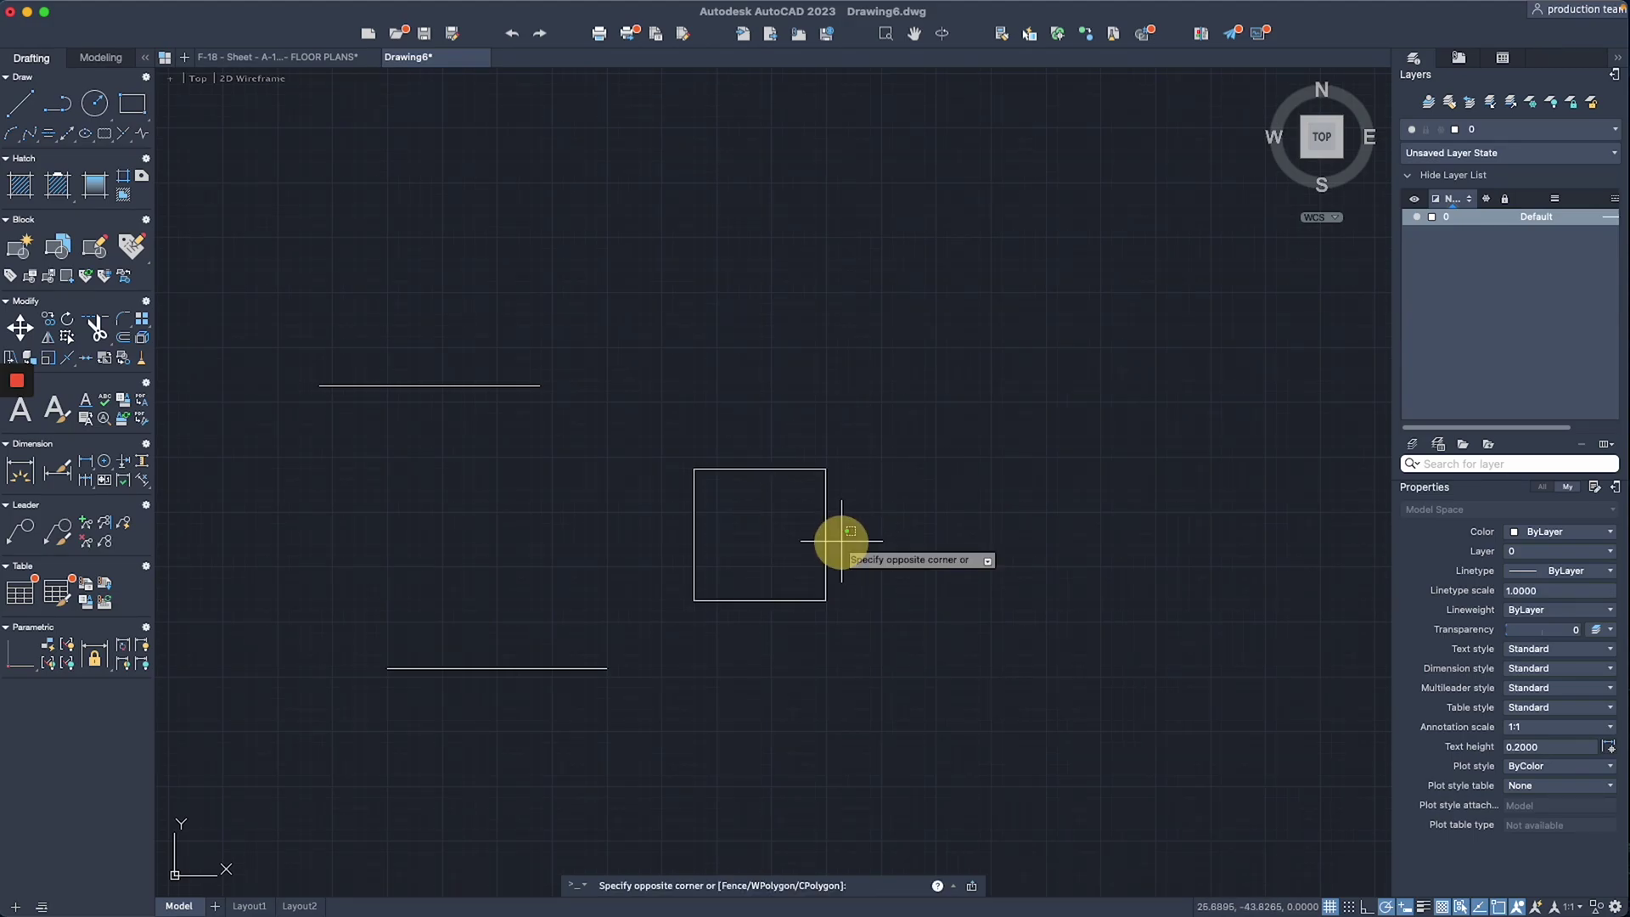
click(796, 565)
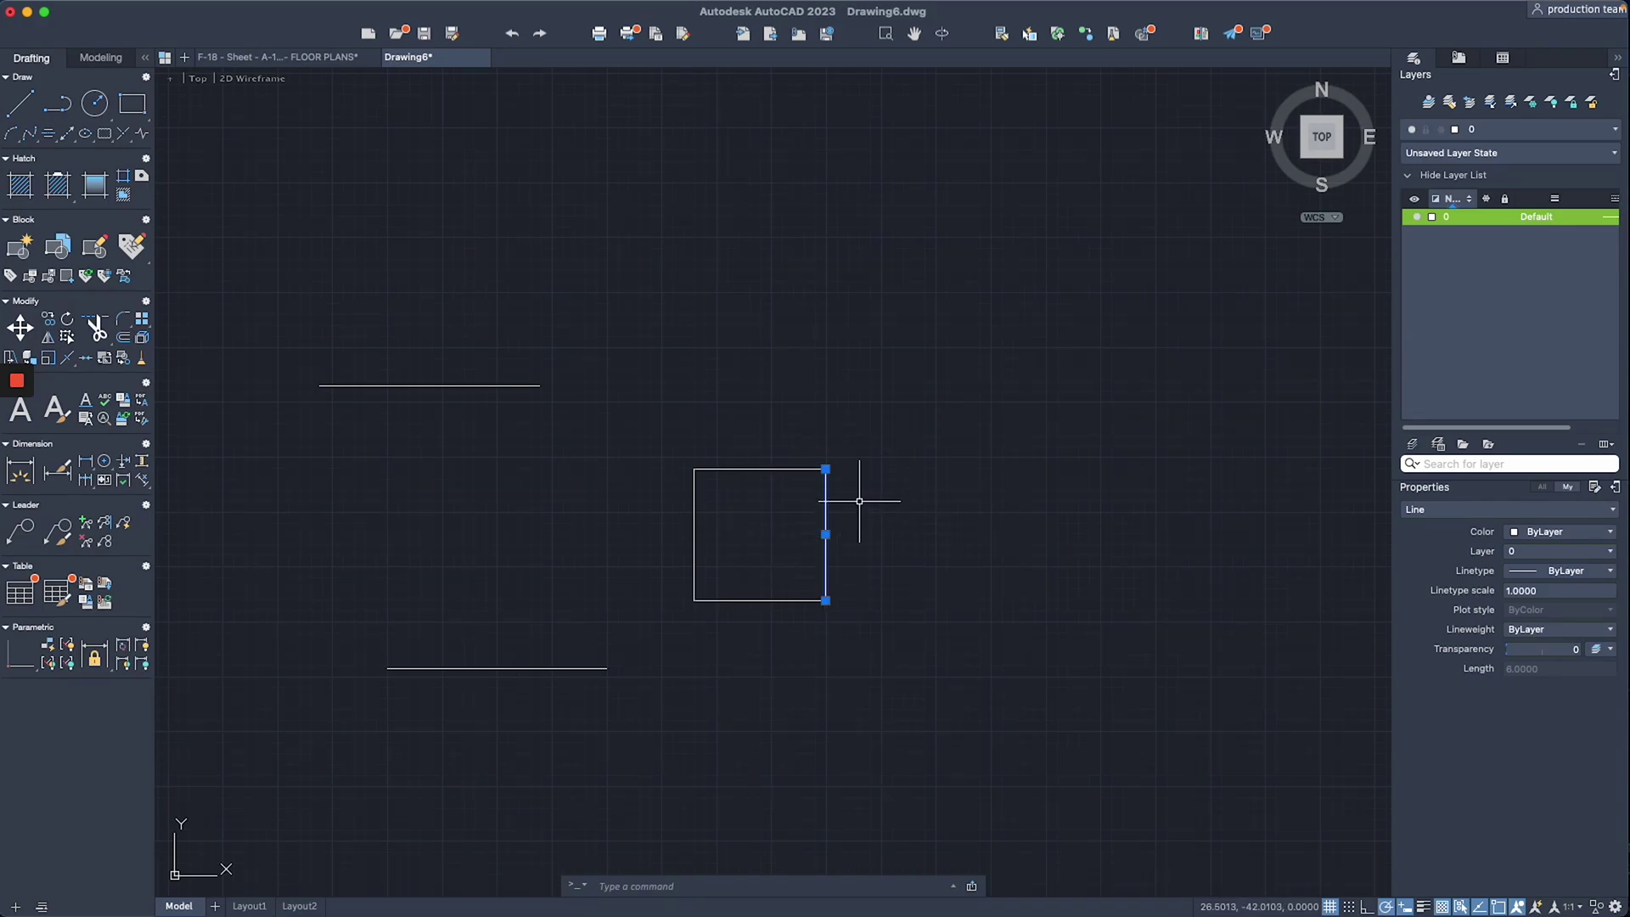
click(818, 448)
click(801, 502)
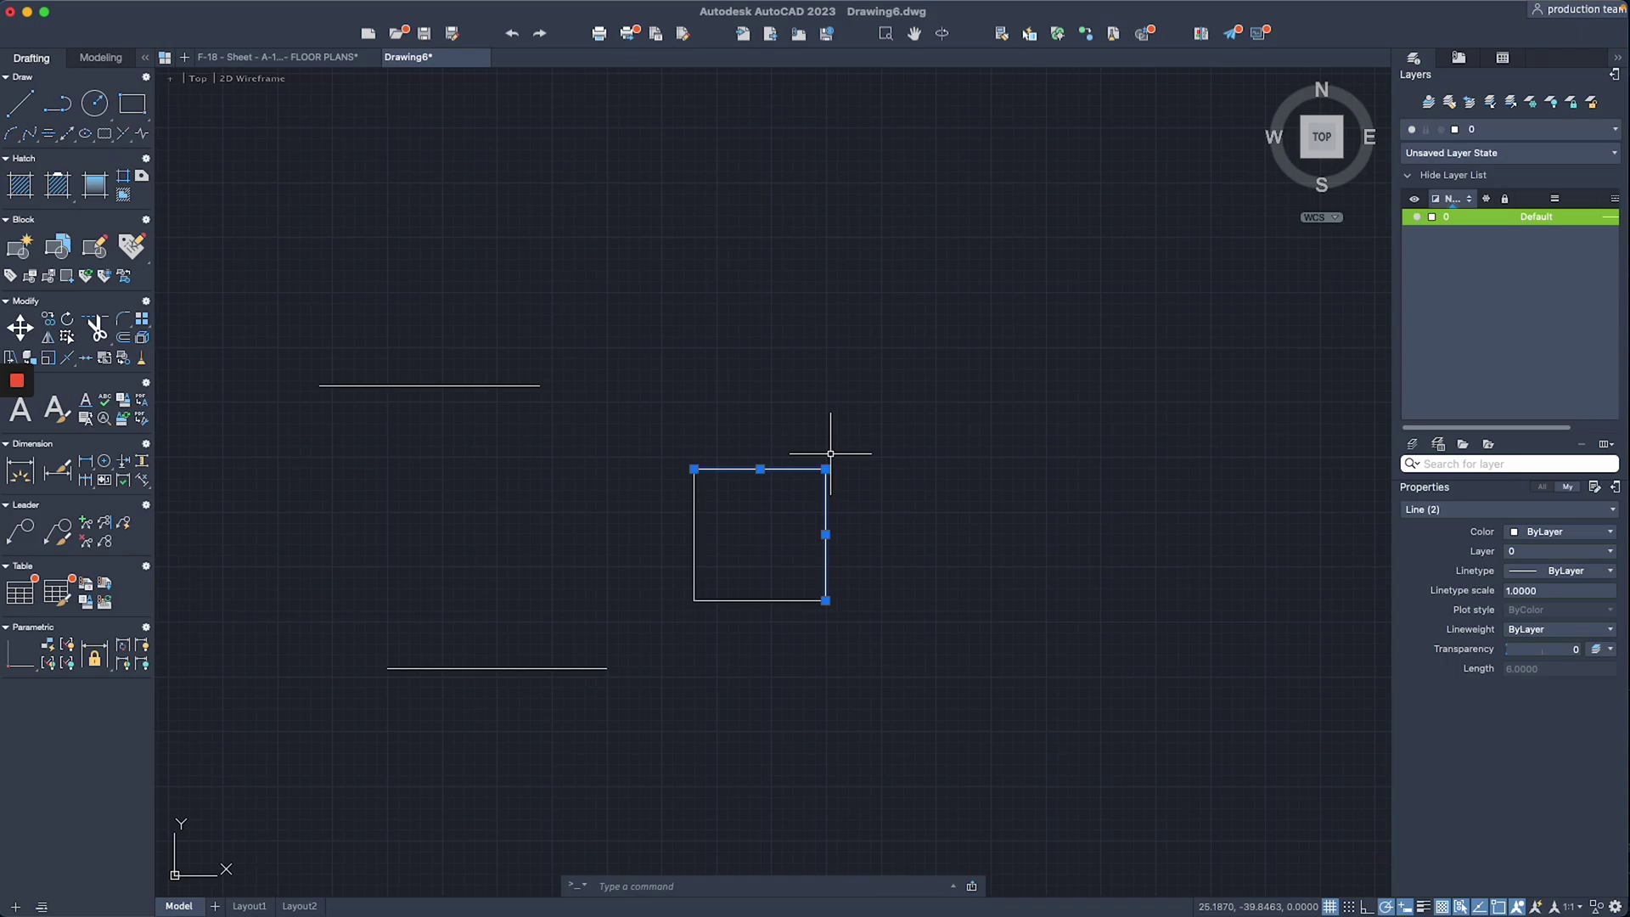
click(718, 485)
click(659, 501)
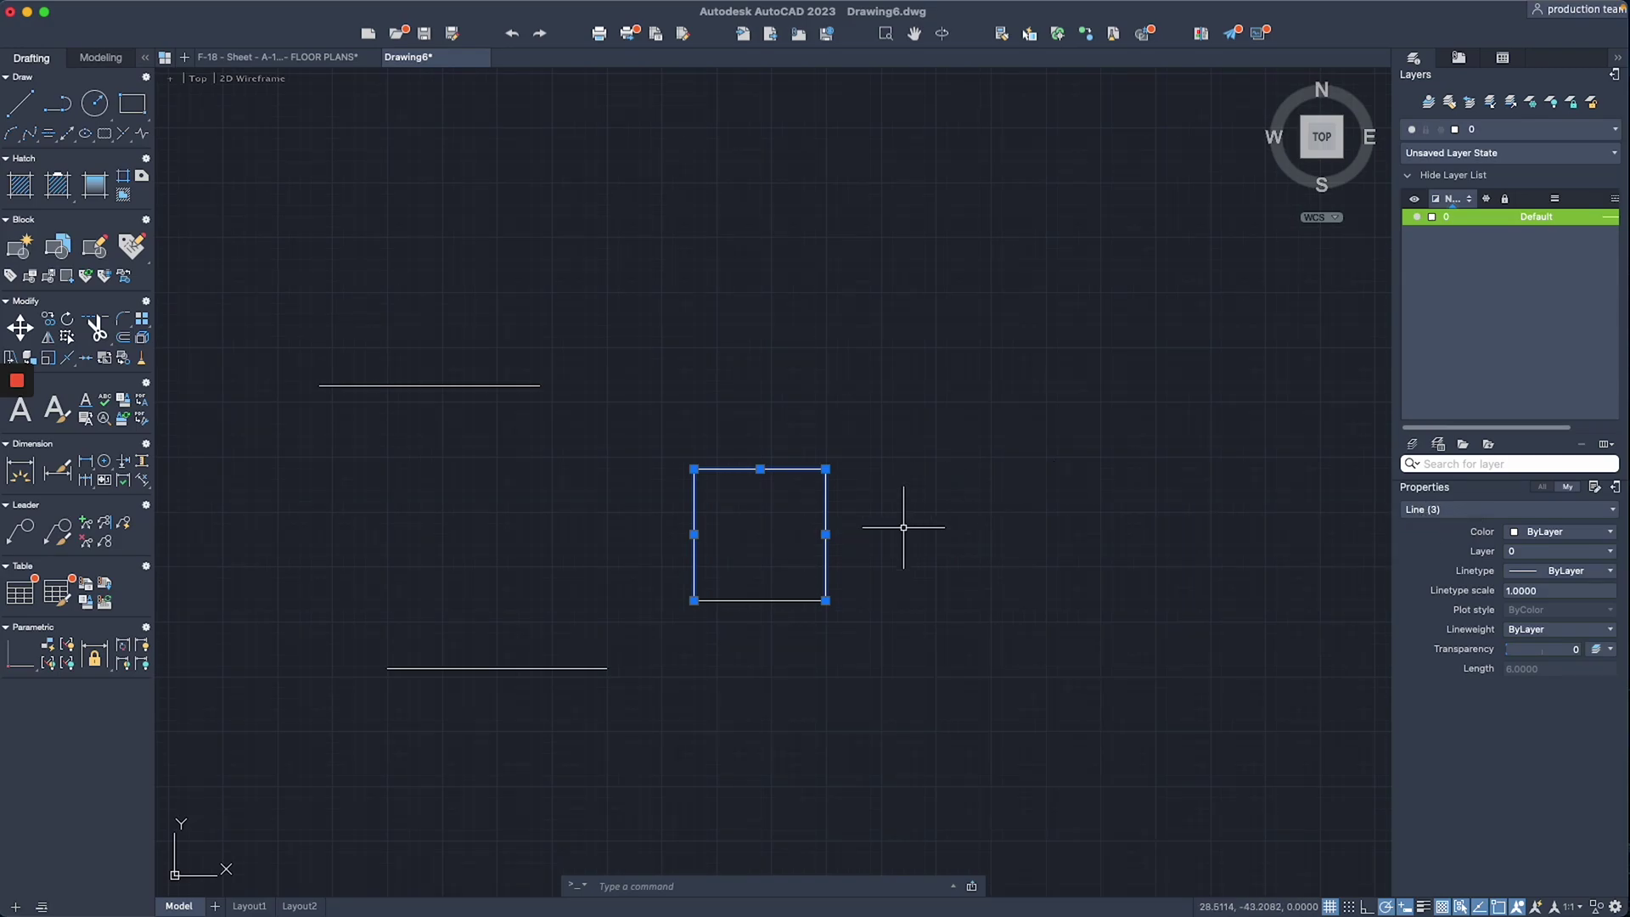
click(806, 587)
click(779, 628)
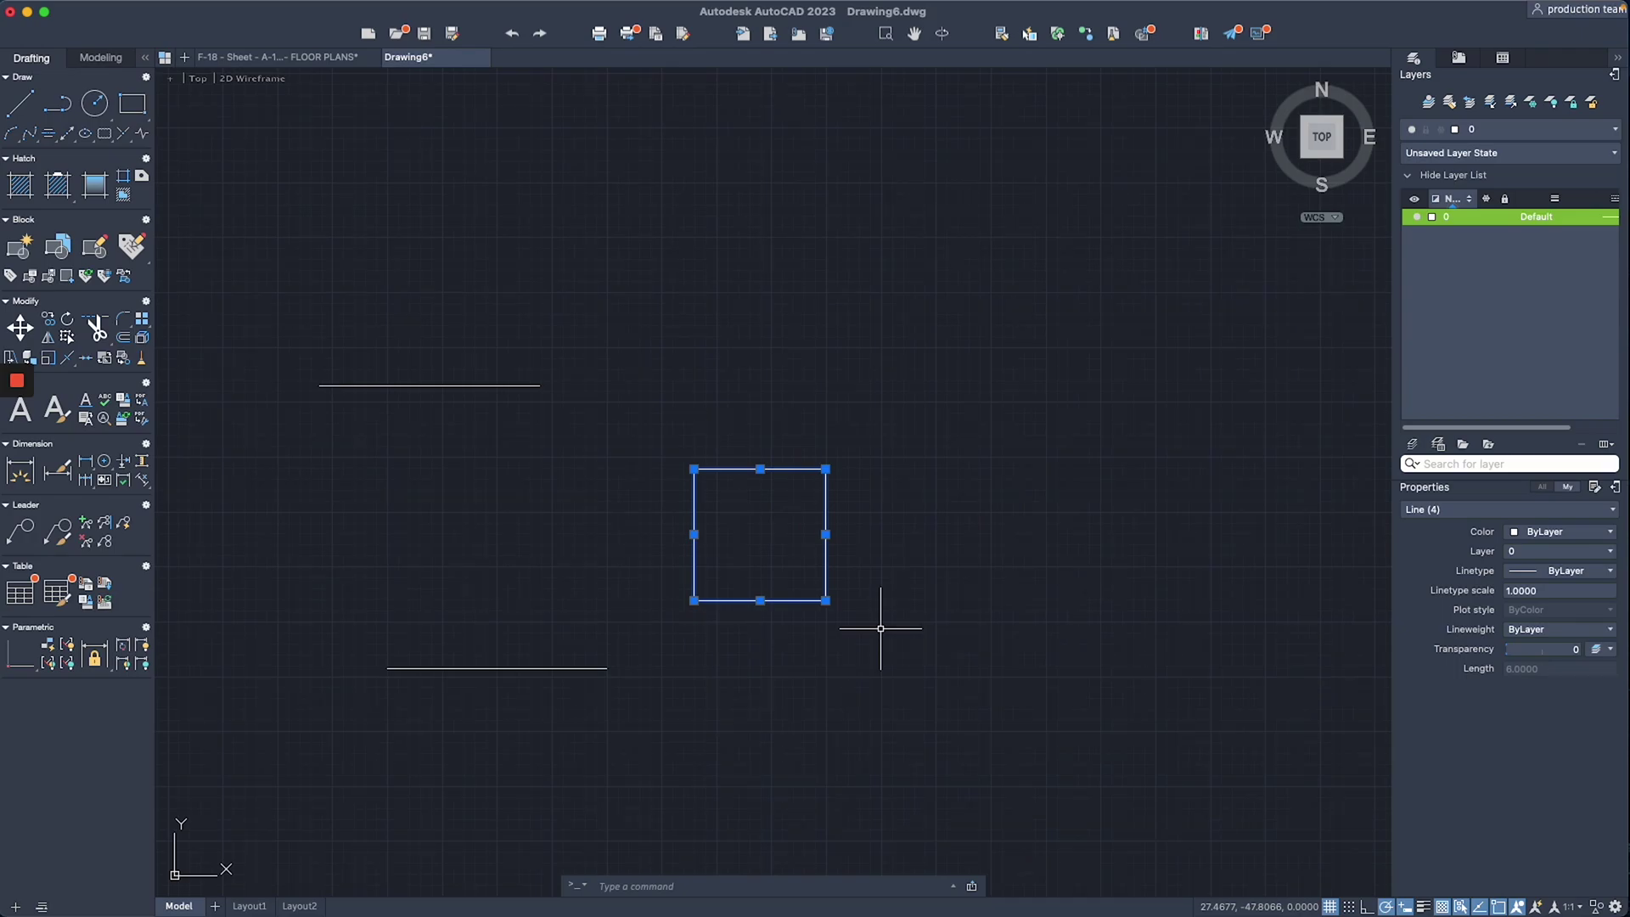
key(Escape)
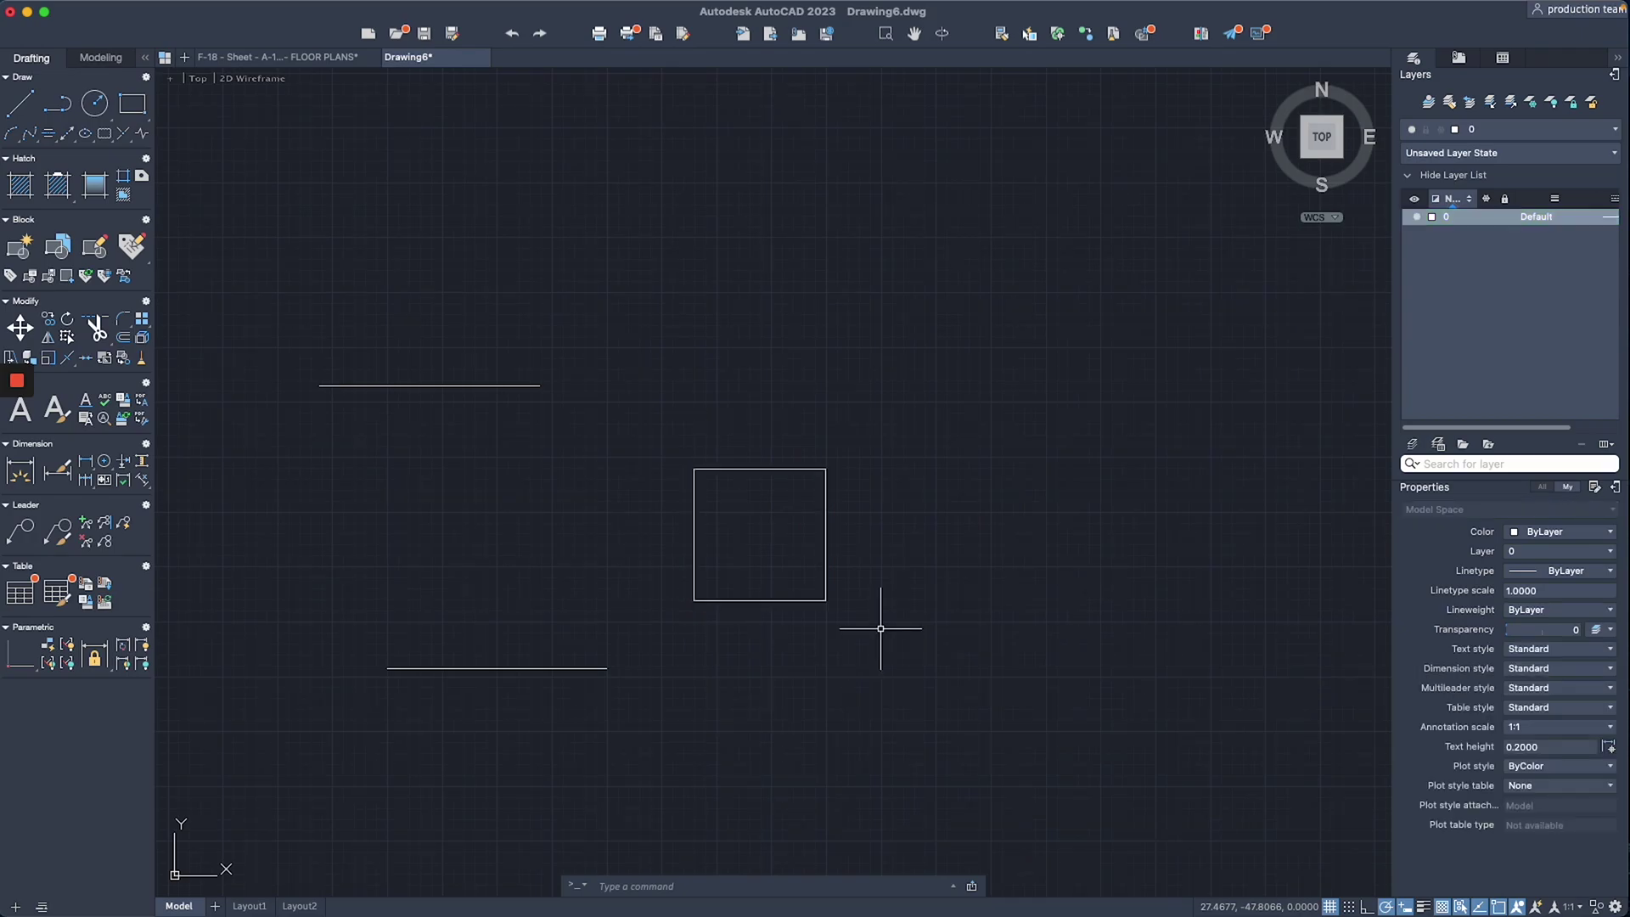
Draw a 6 by 6 square as one continuous polyline to the right of the square made of lines
text(pl)
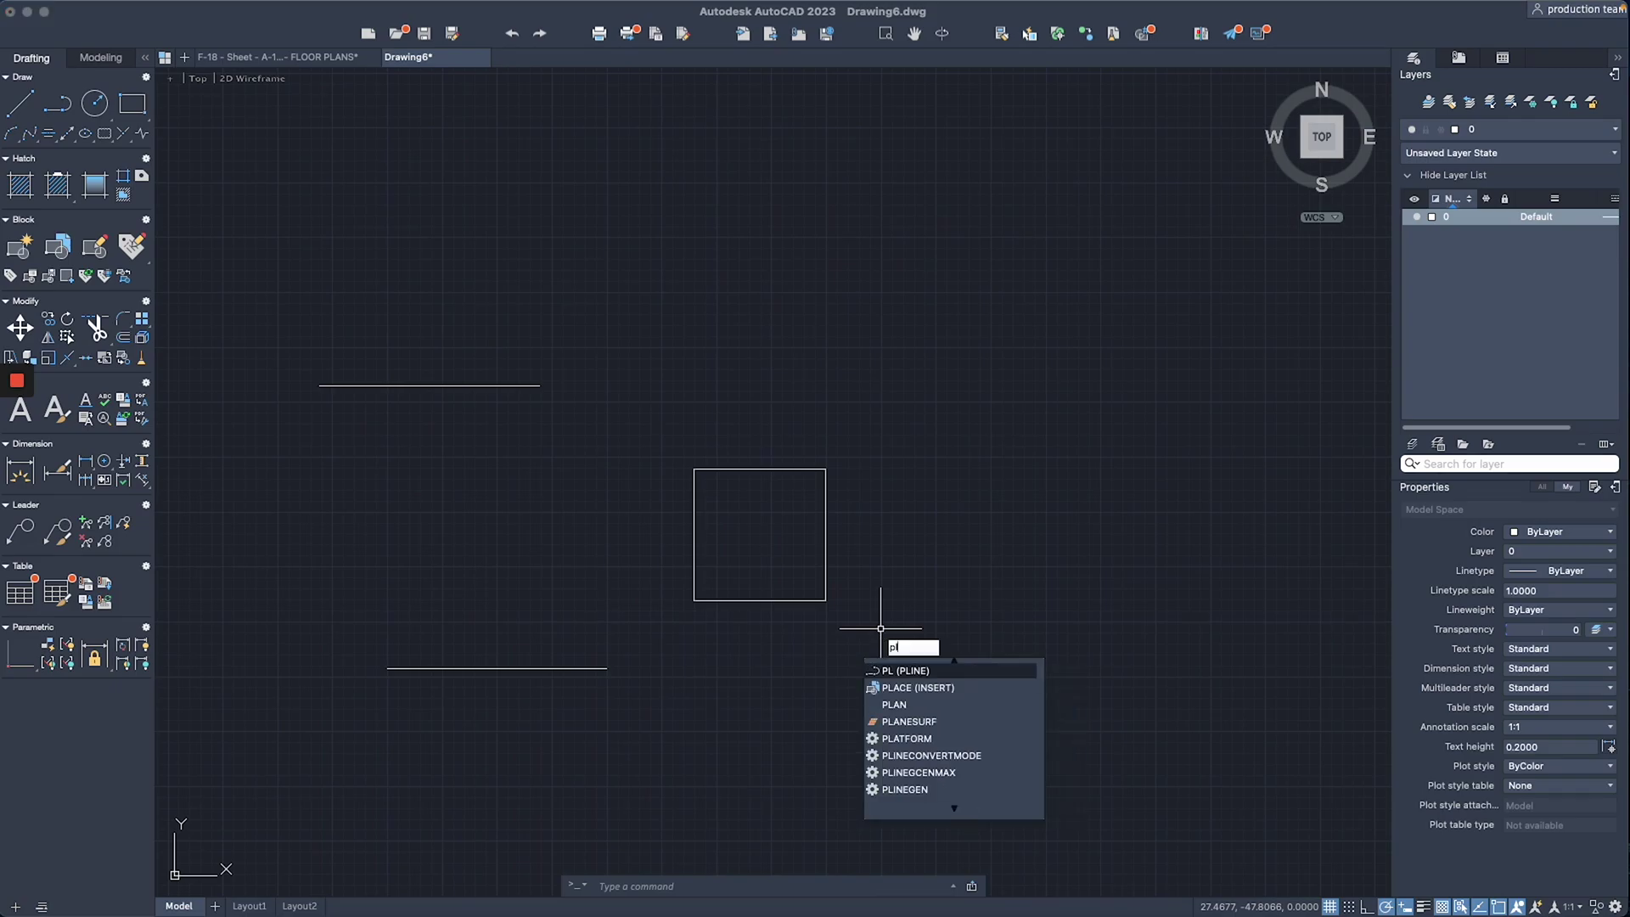
key(Return)
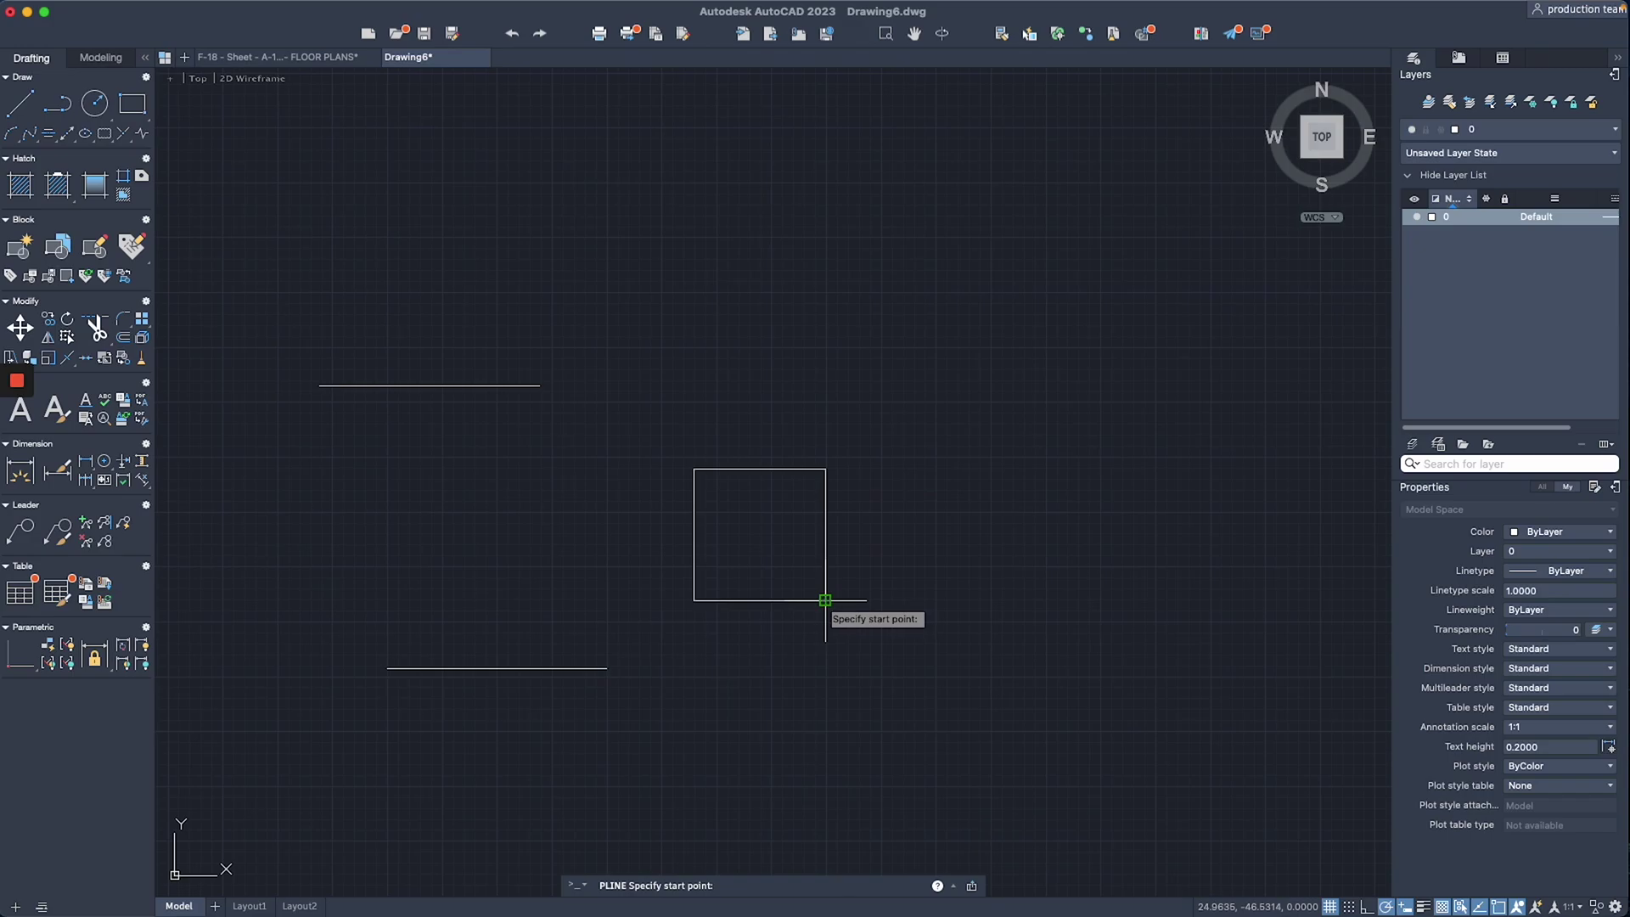
click(940, 600)
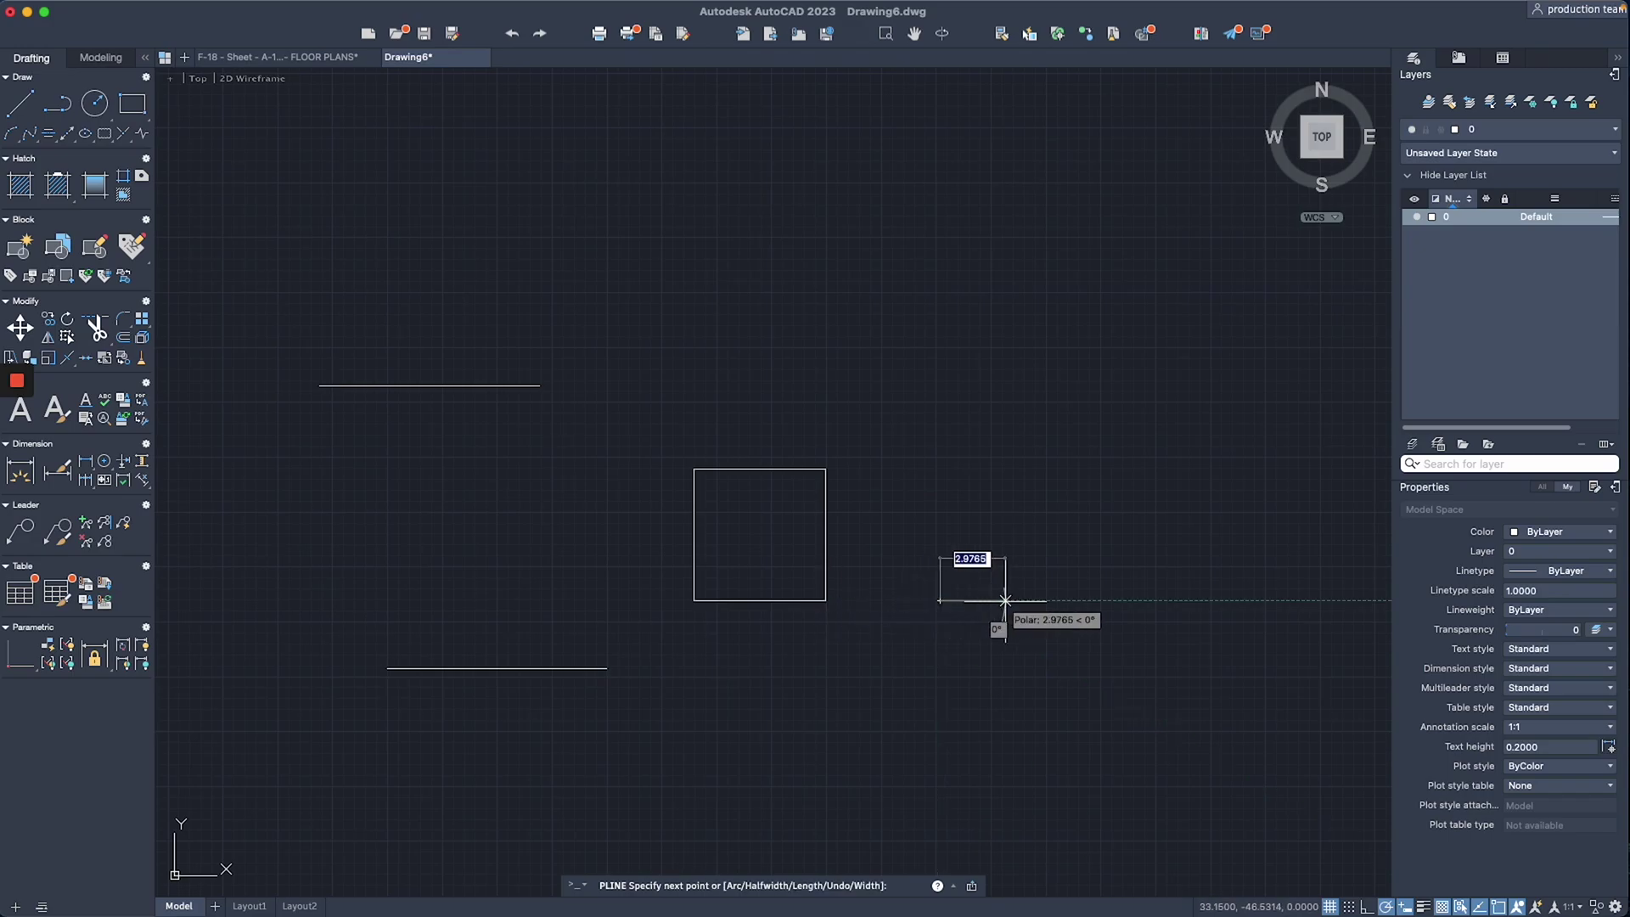
text(6)
key(Return)
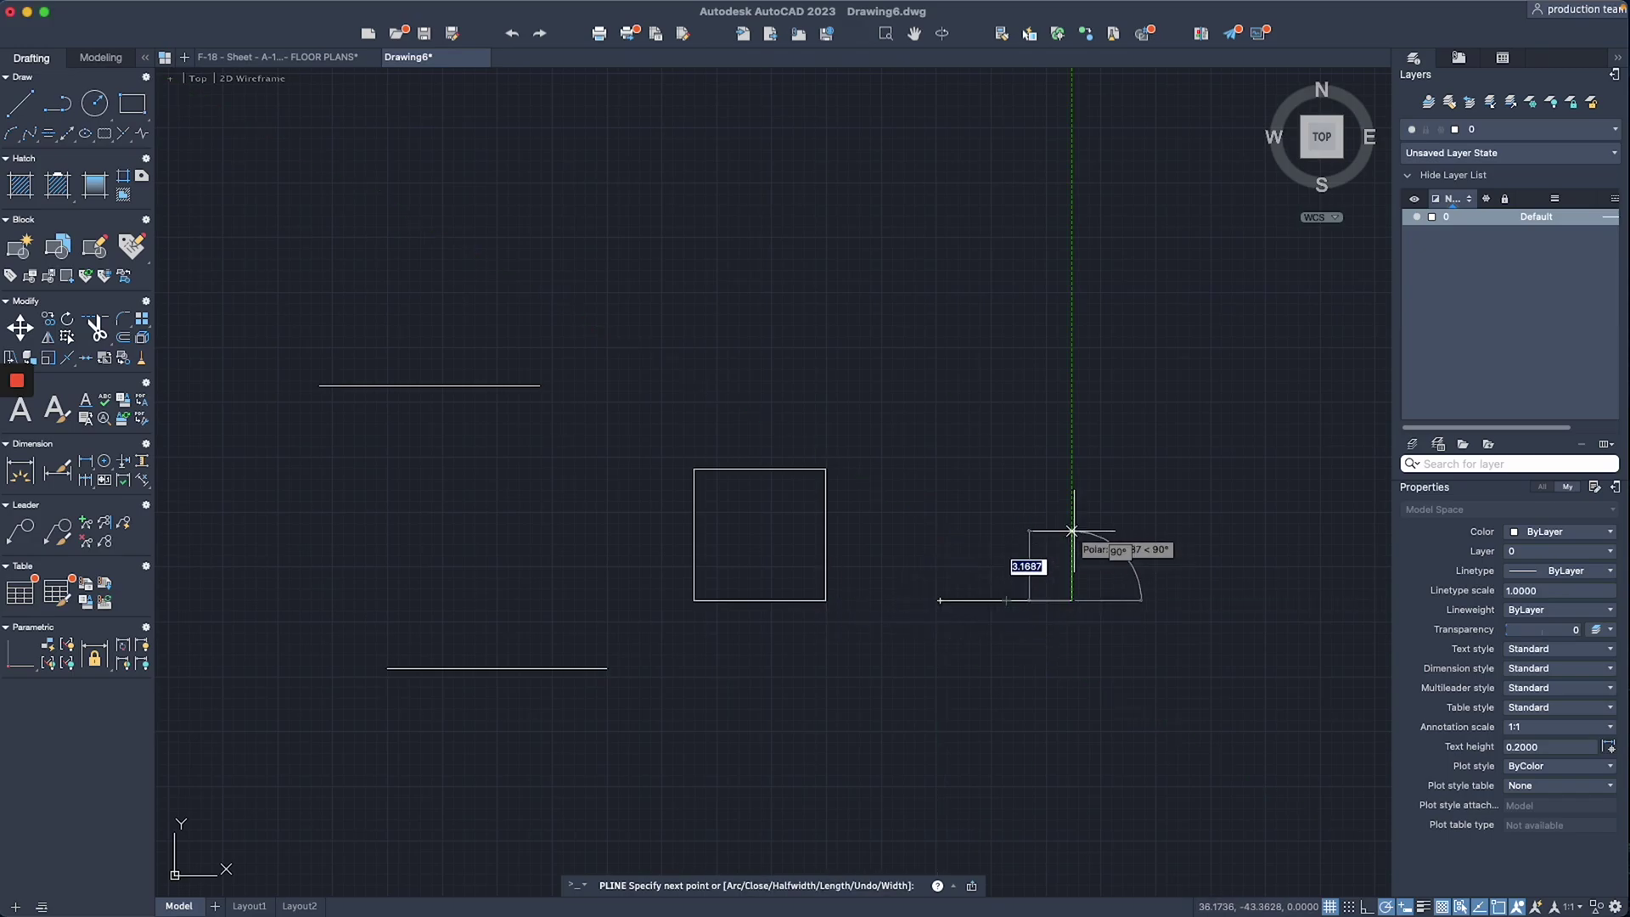
text(6)
key(Return)
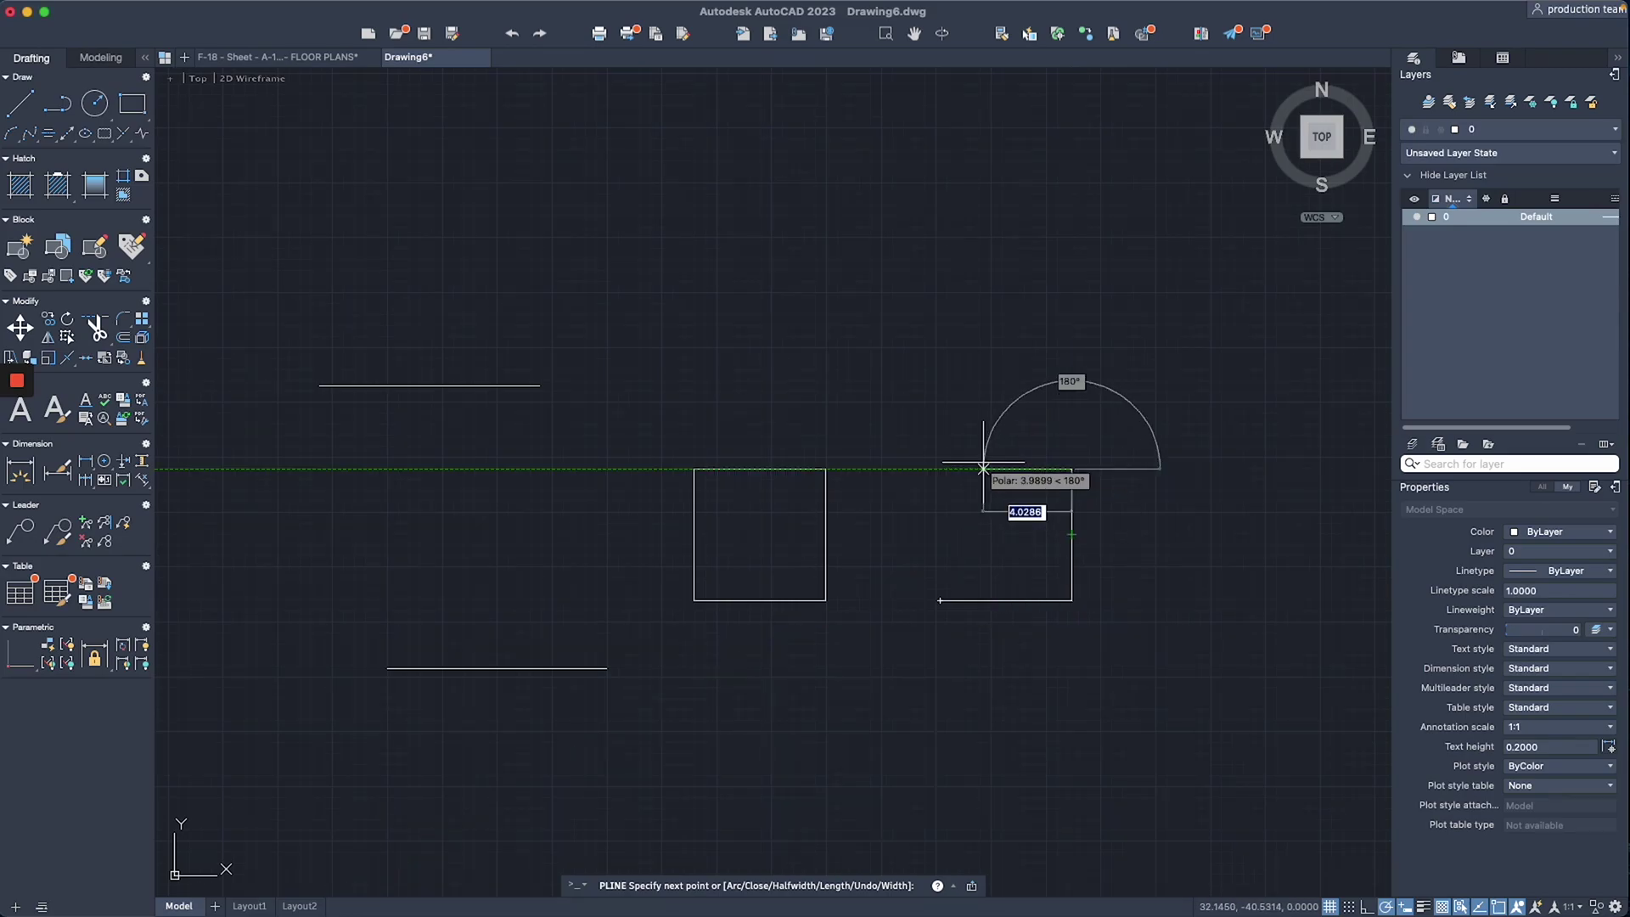
text(6)
key(Return)
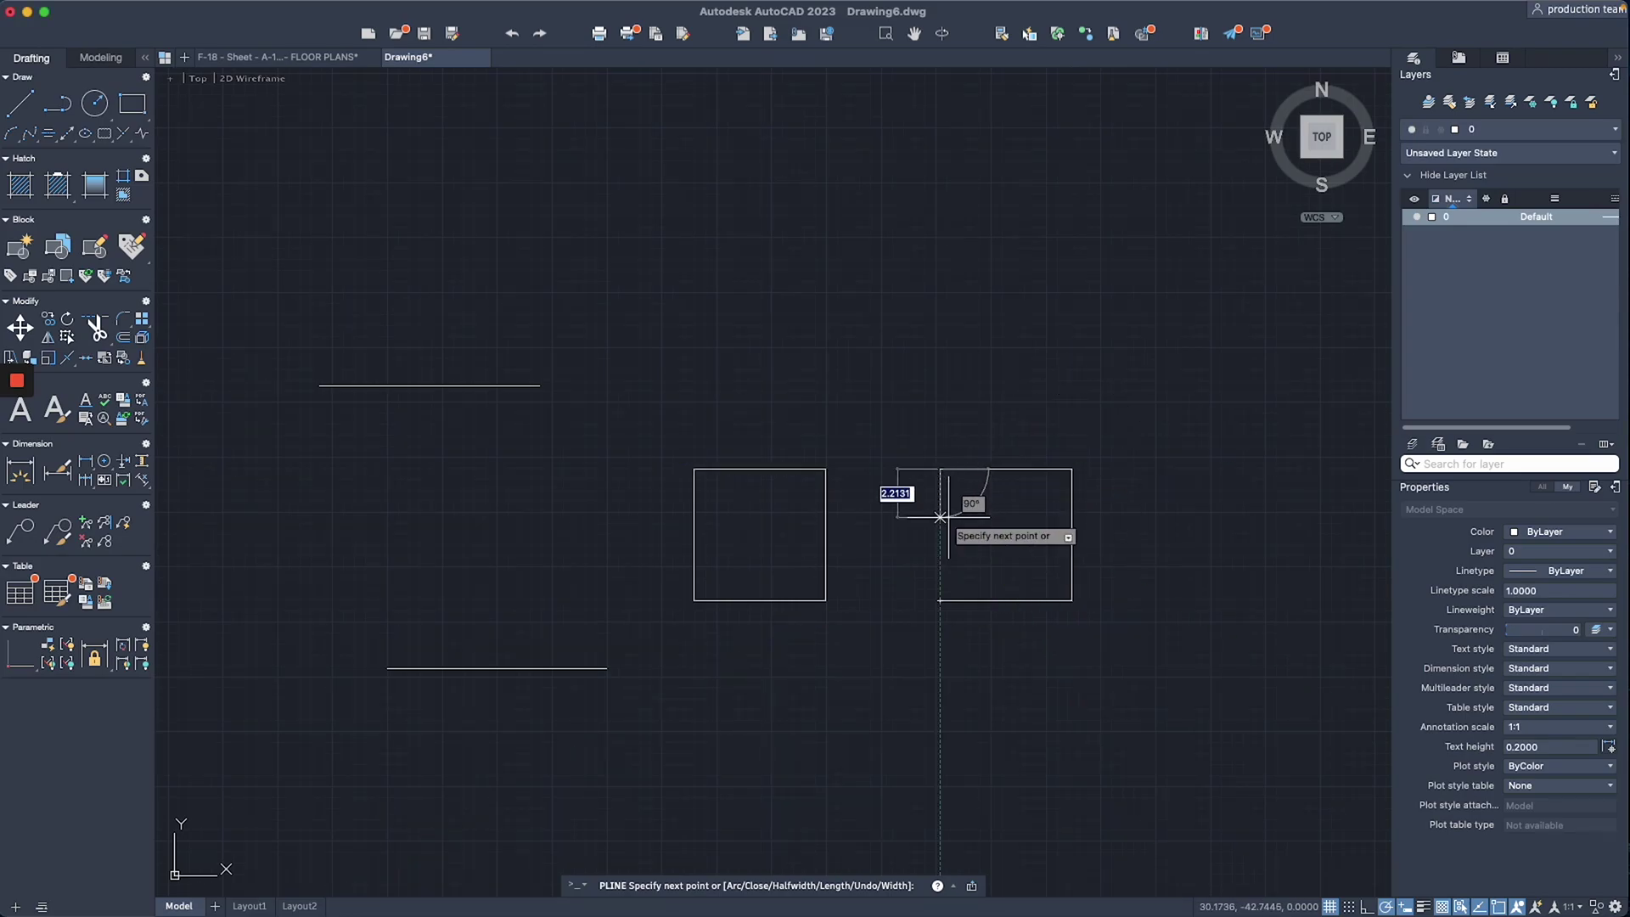
click(939, 600)
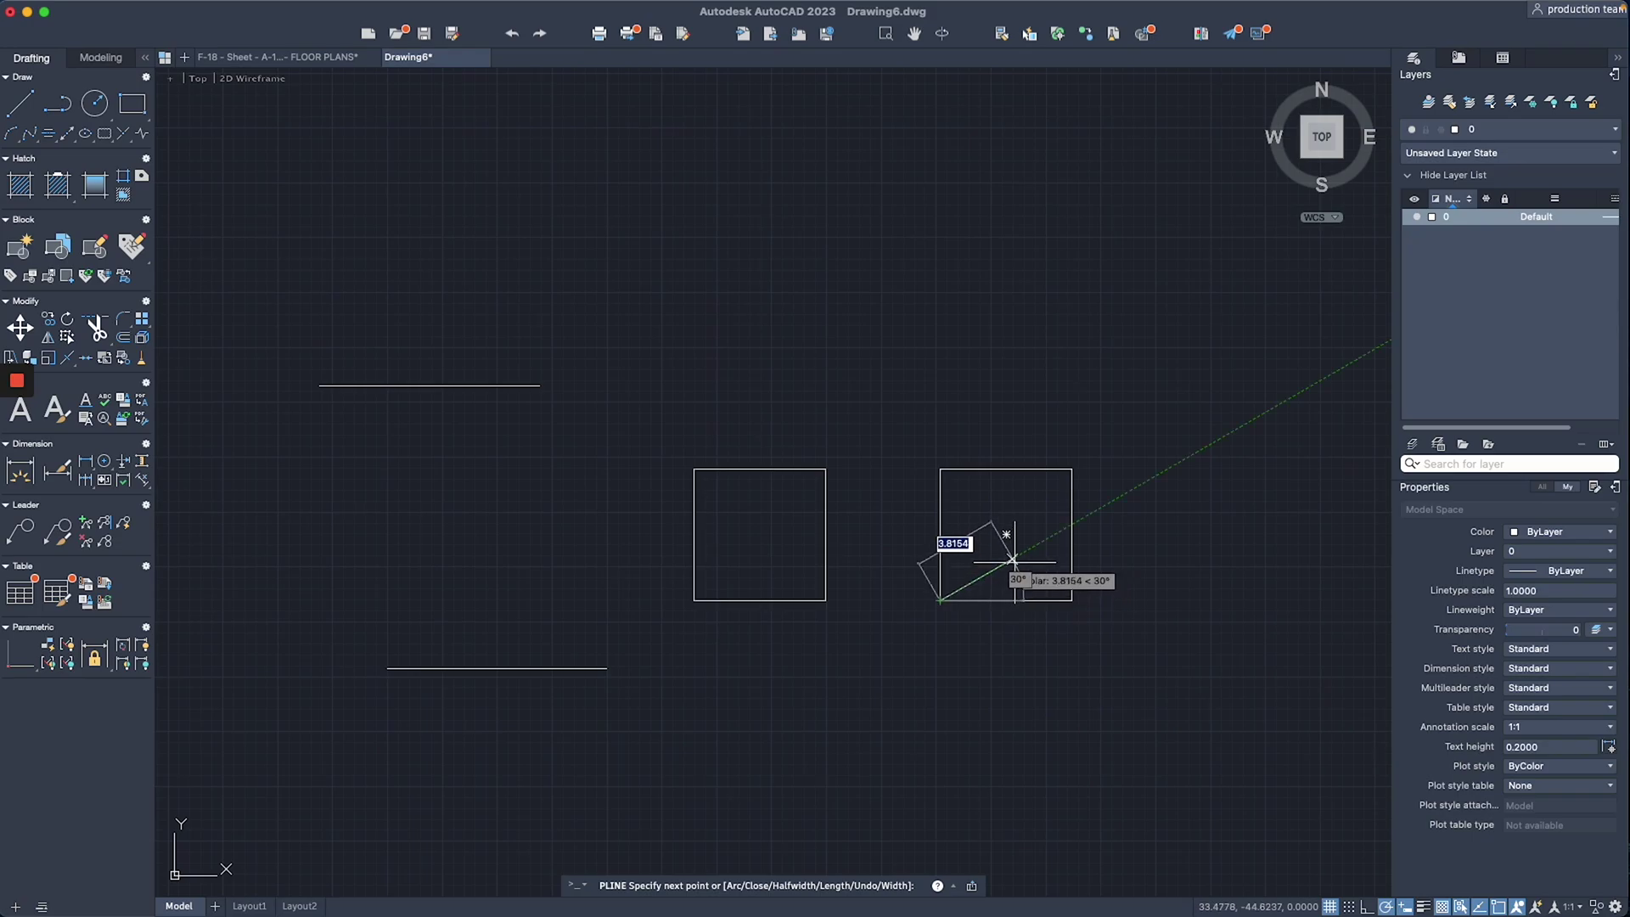
key(Return)
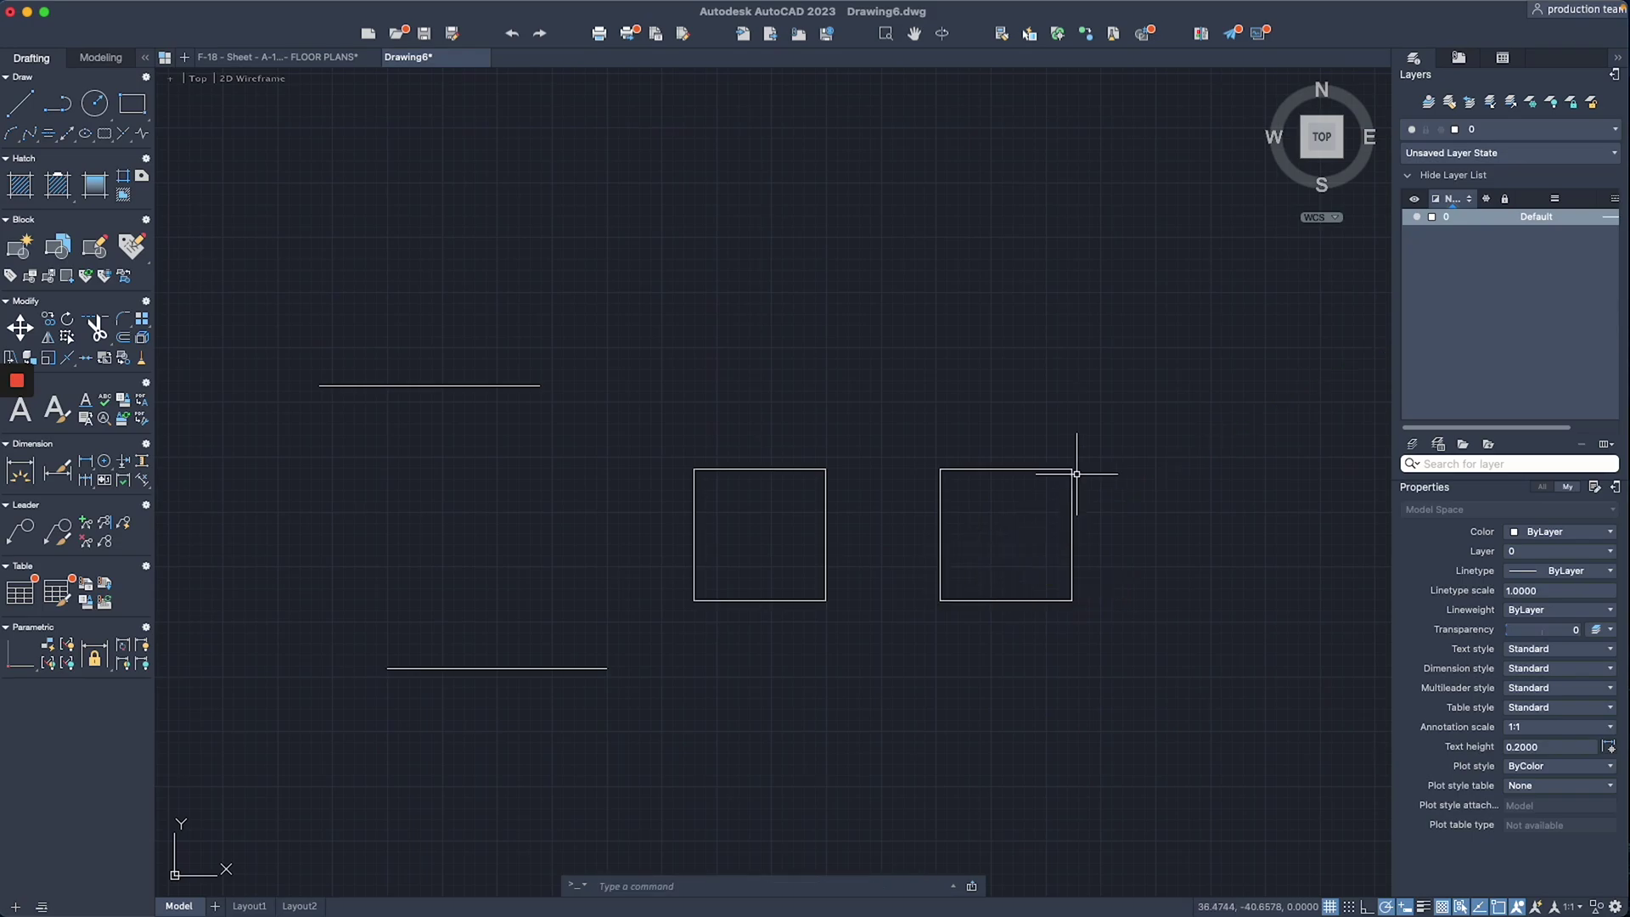
Select the polyline square and the square made of lines in turn to compare their object types and properties
click(1058, 443)
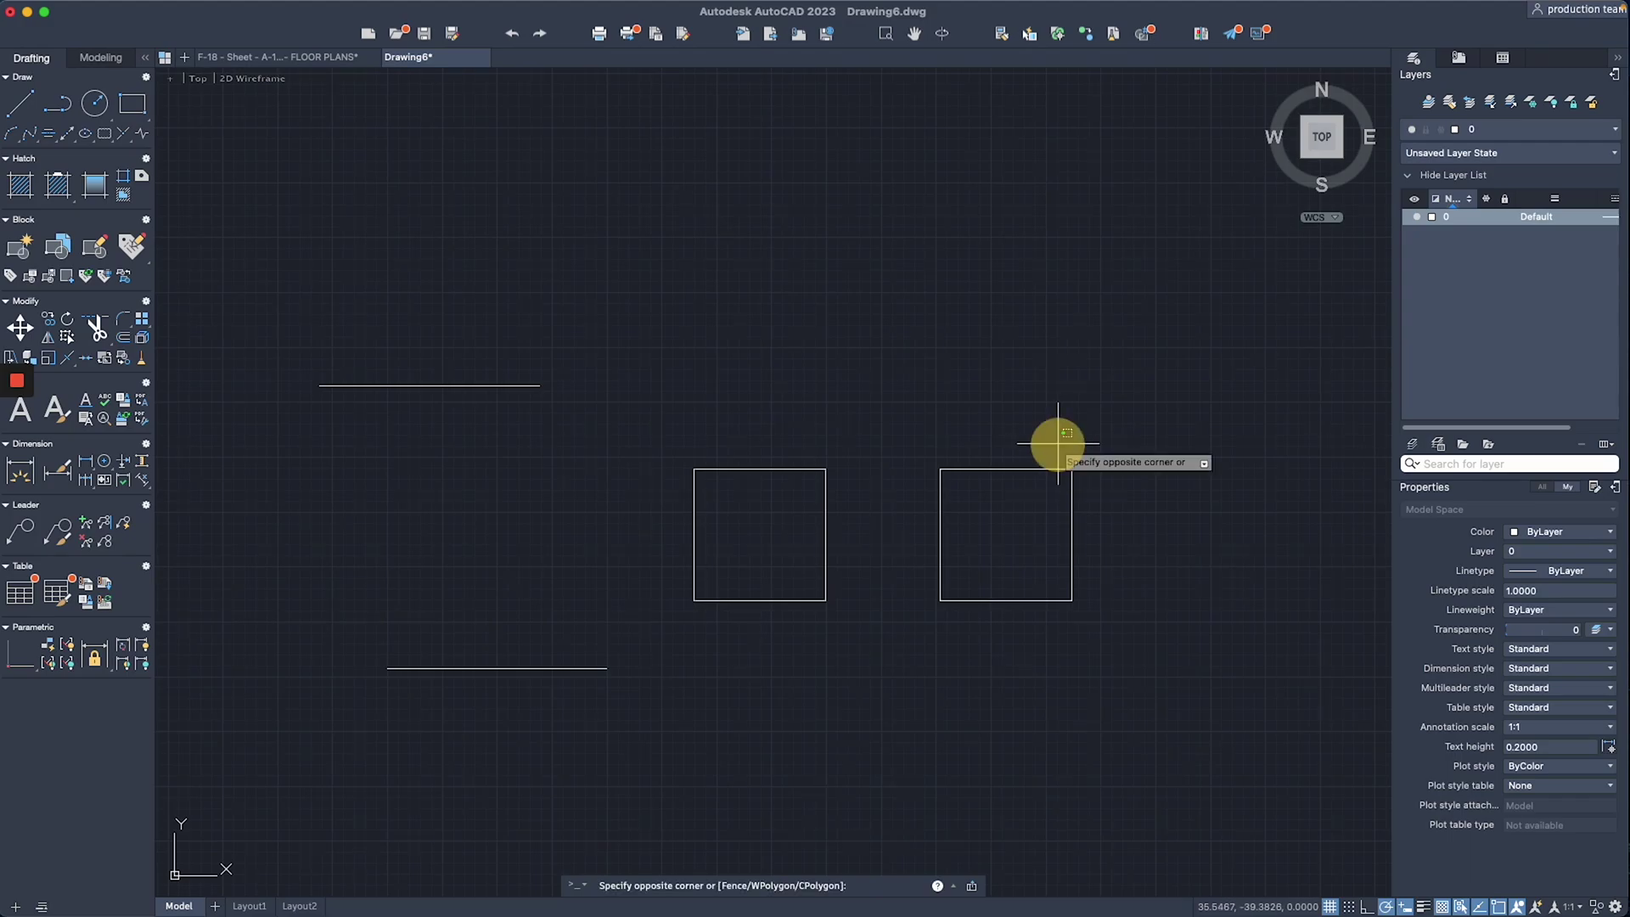
click(1011, 486)
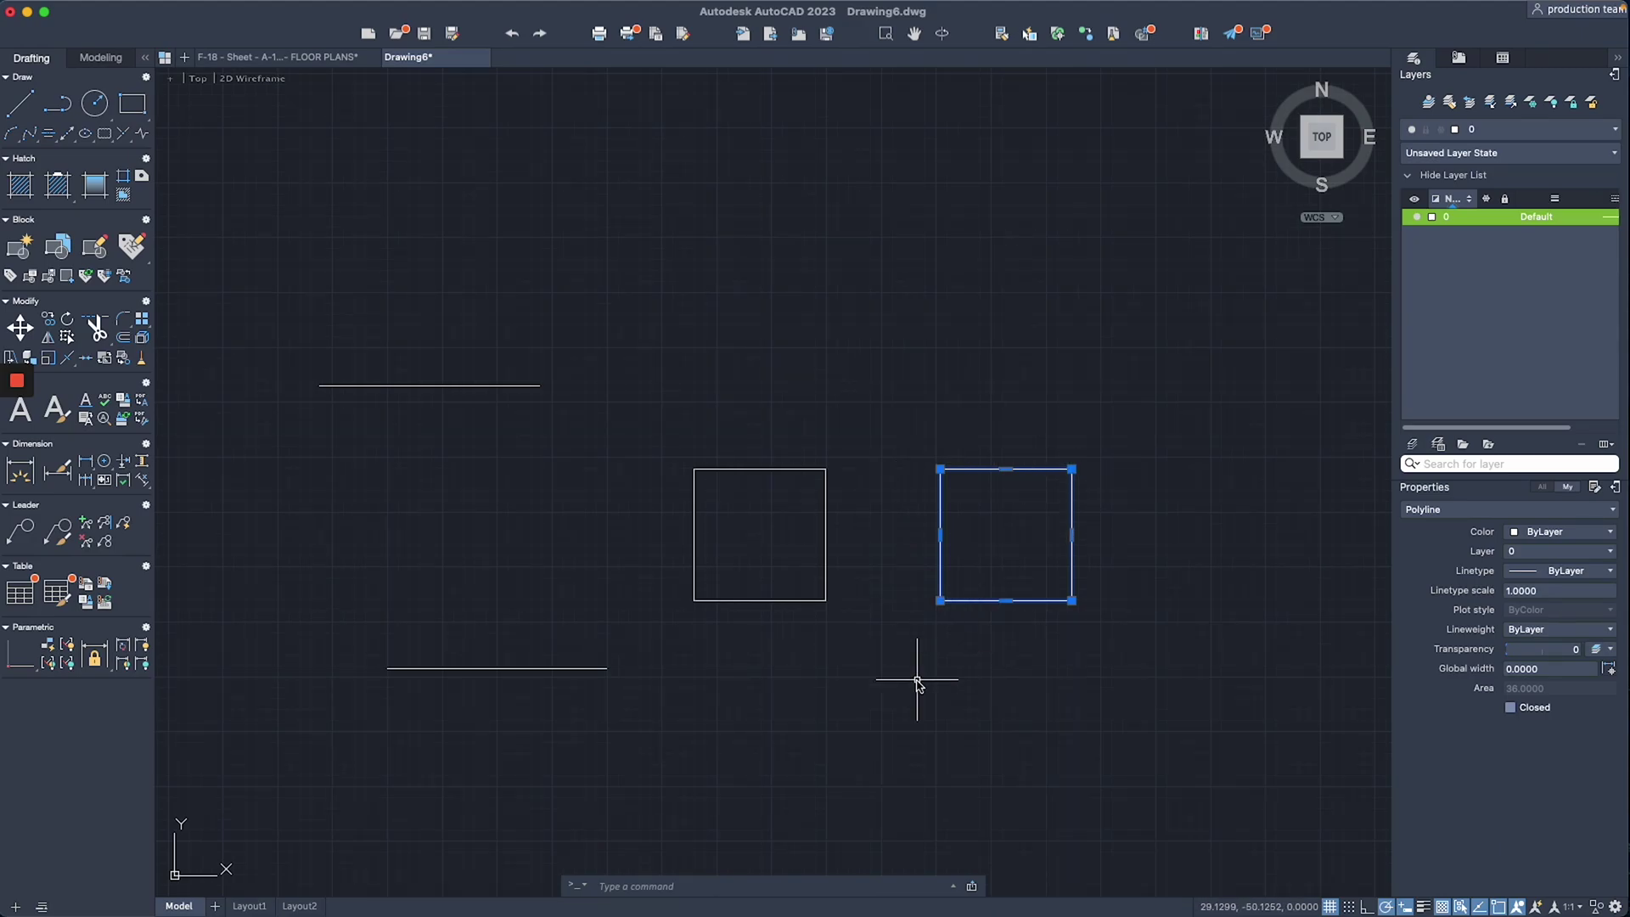
click(1455, 500)
click(1420, 502)
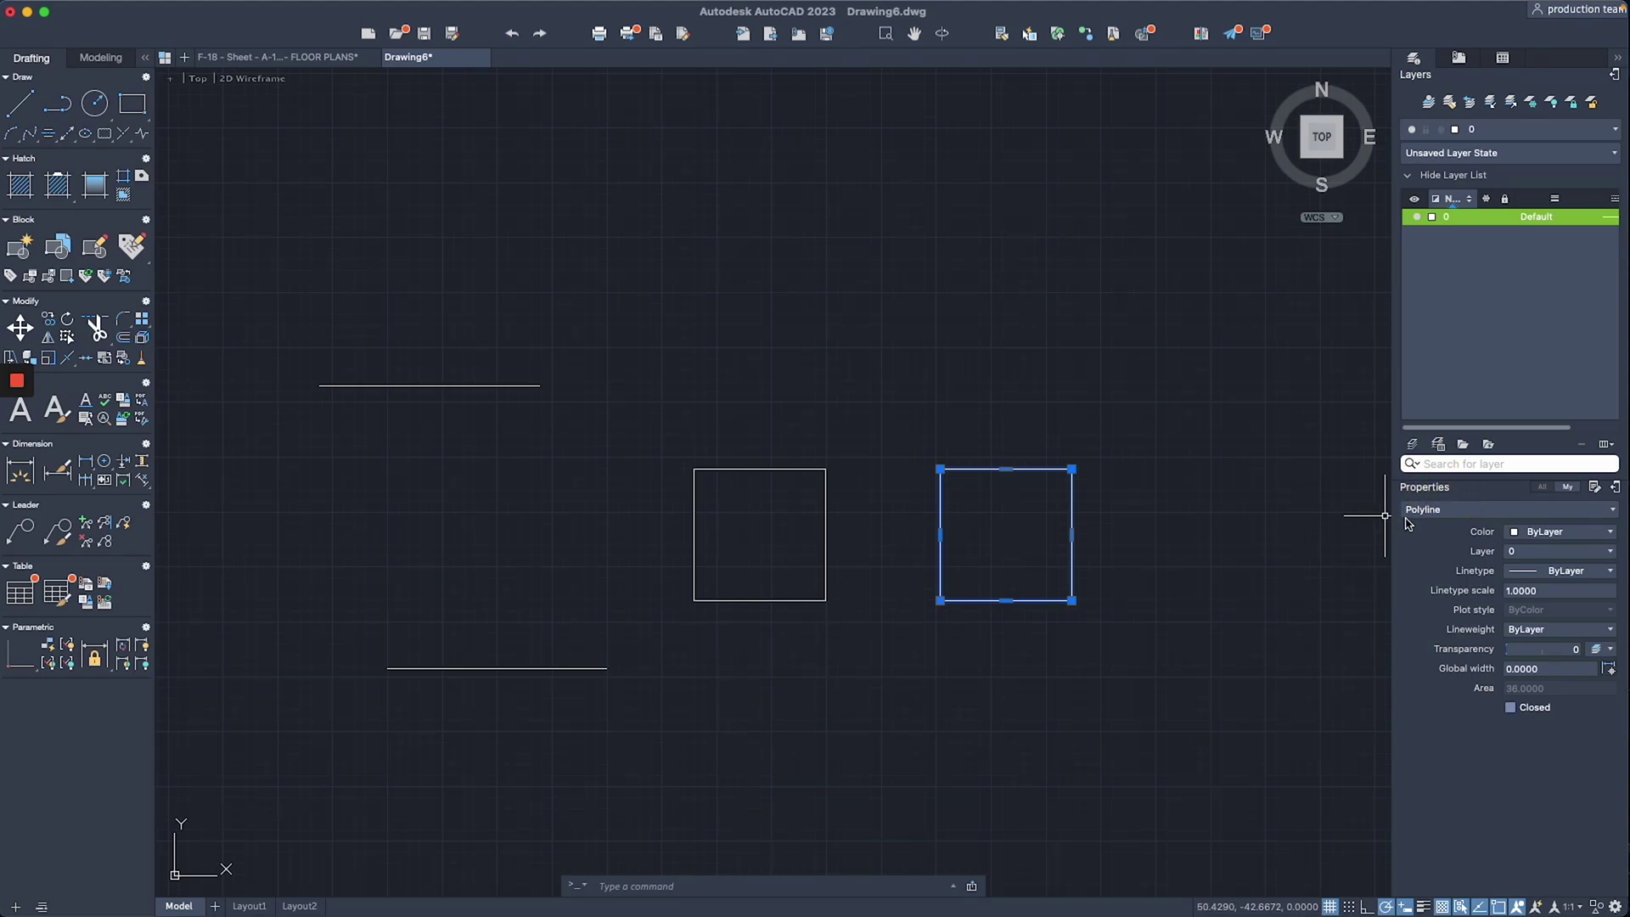
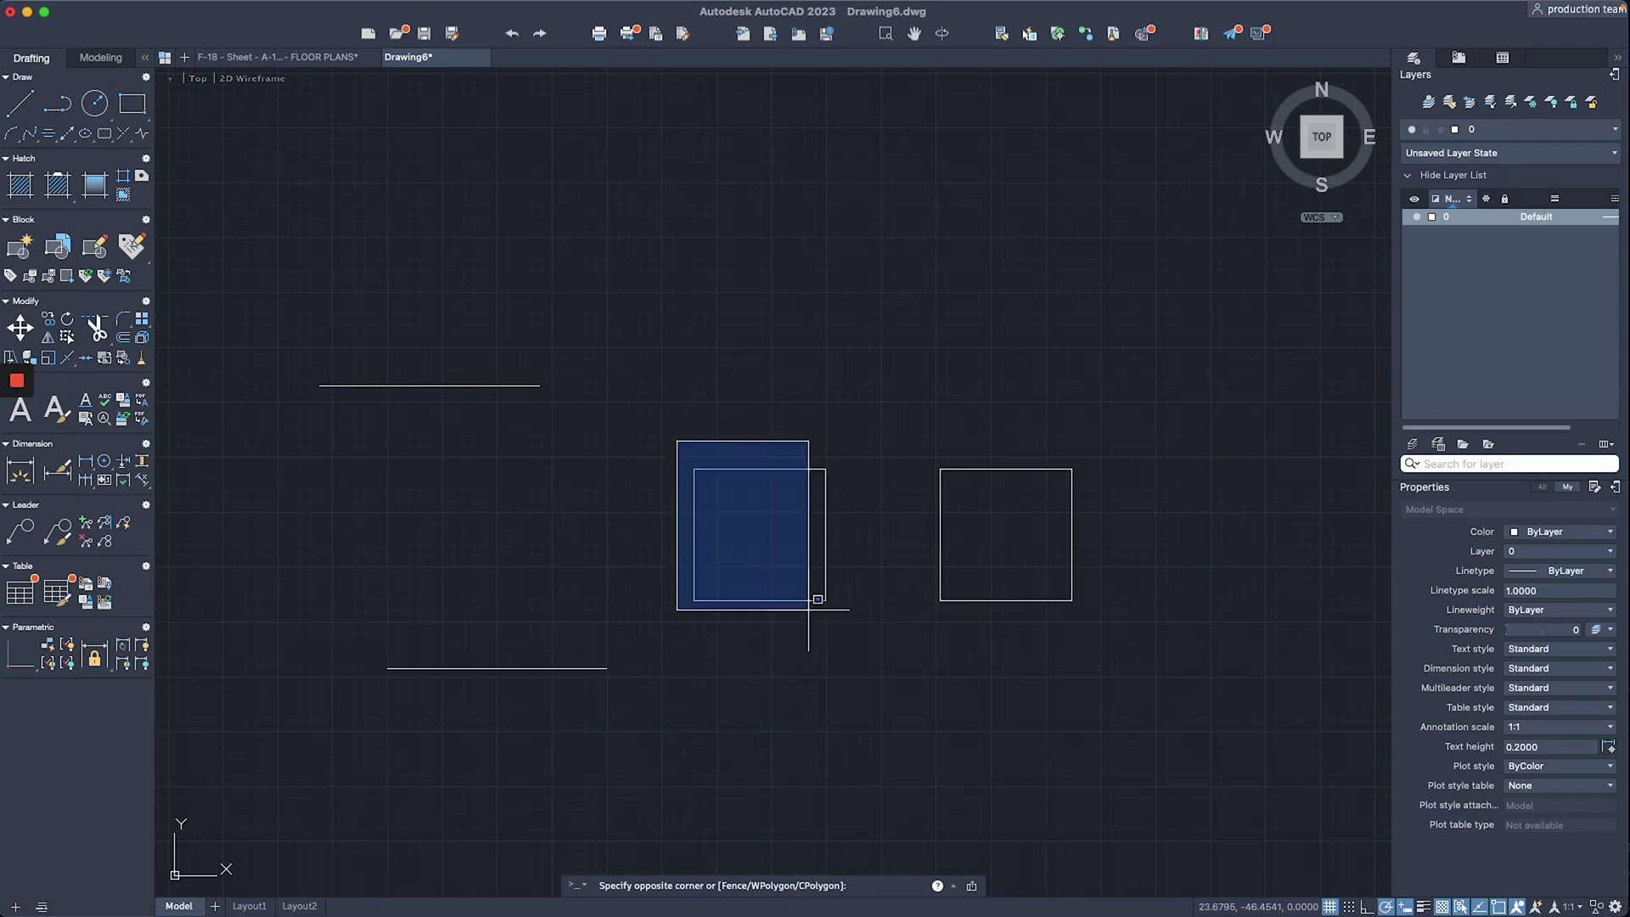
click(846, 634)
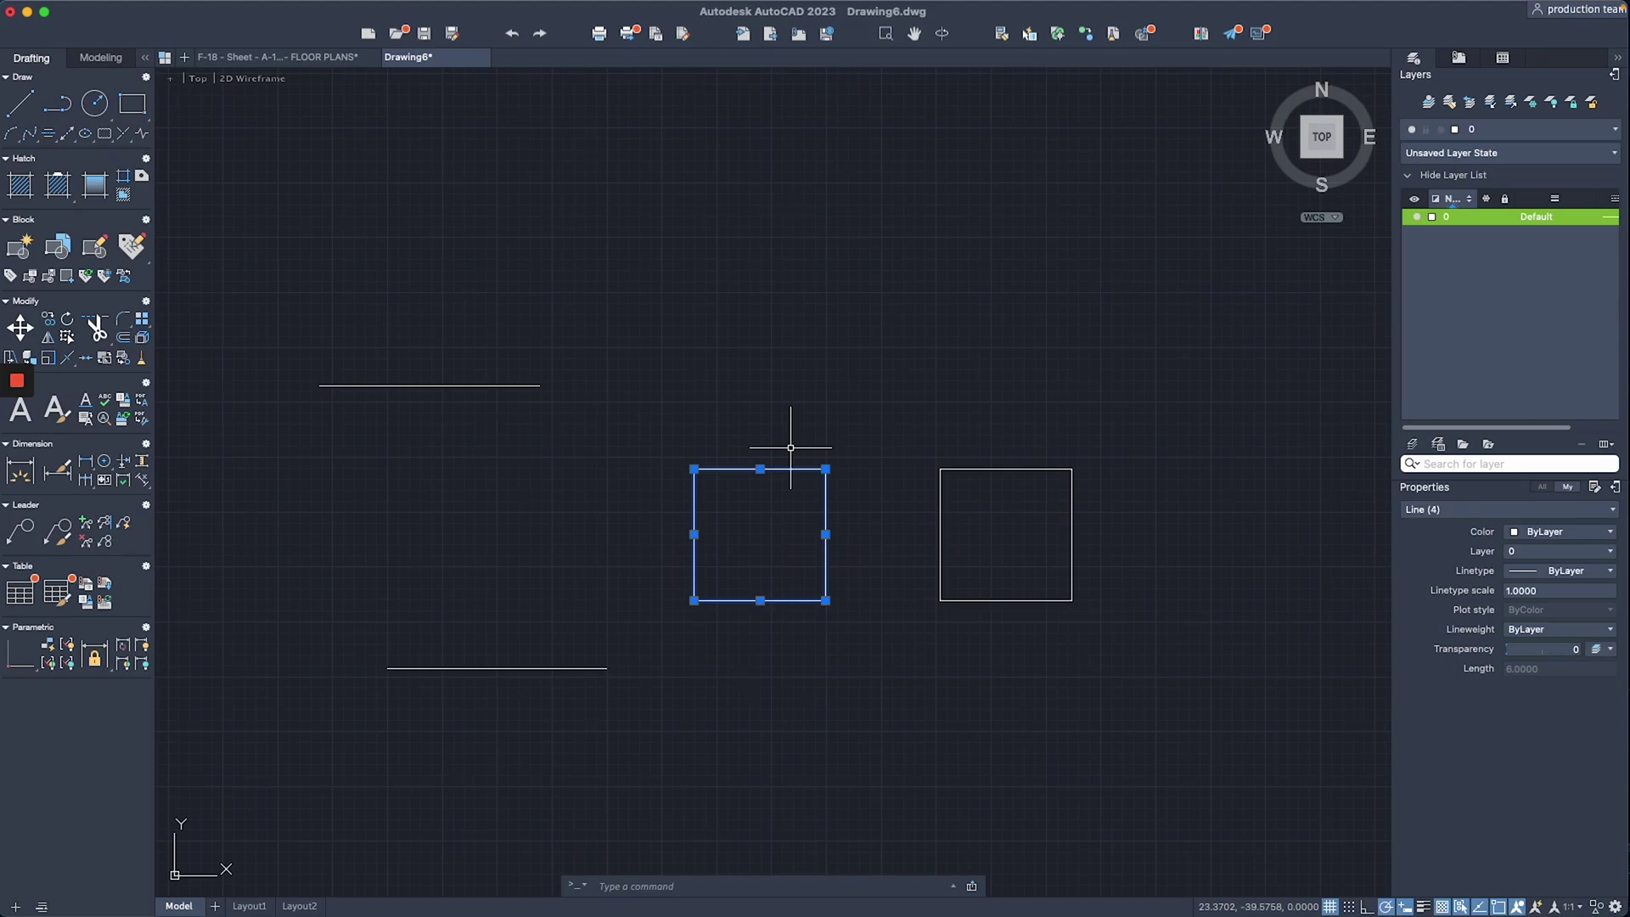
key(Escape)
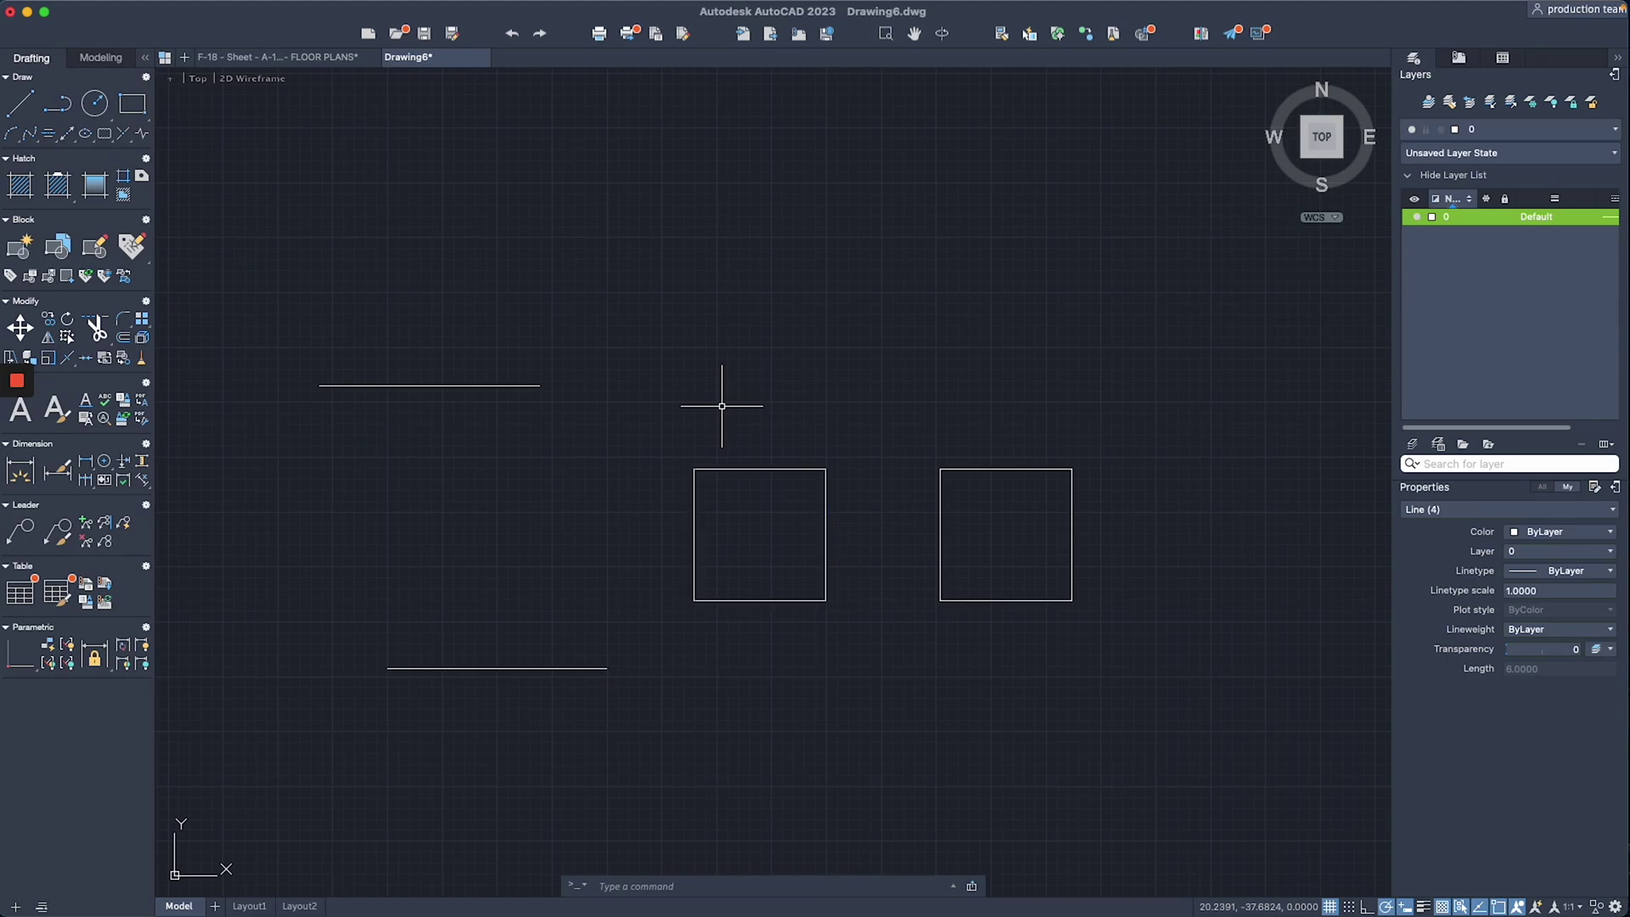
Join the four lines of the first square into a single polyline and select it to check its object type
text(j)
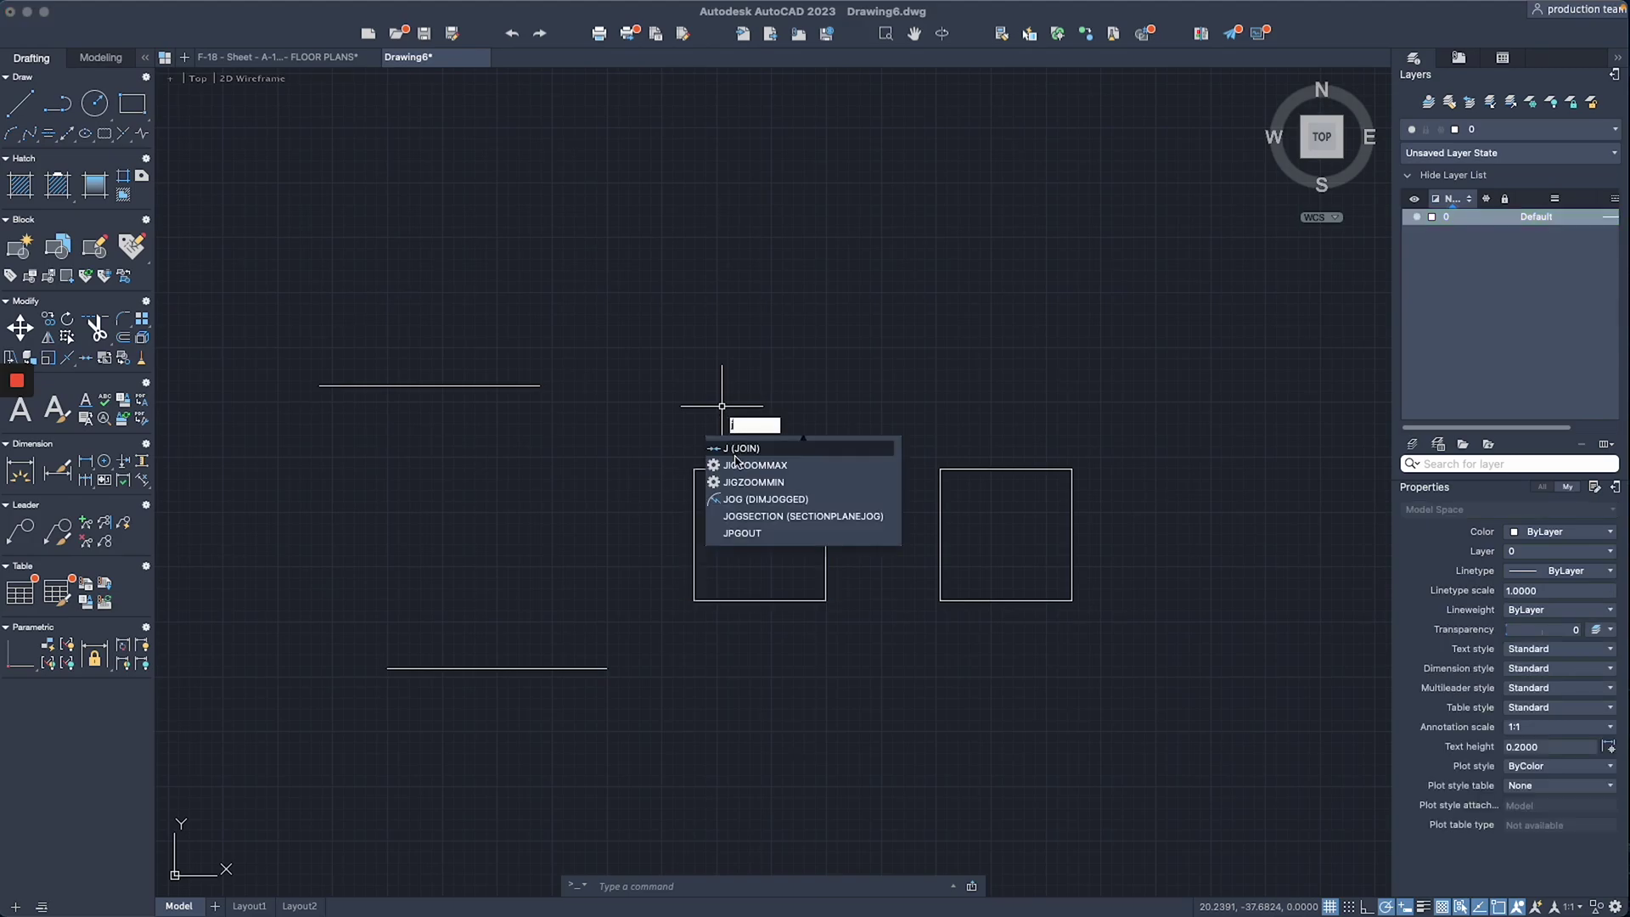
key(Escape)
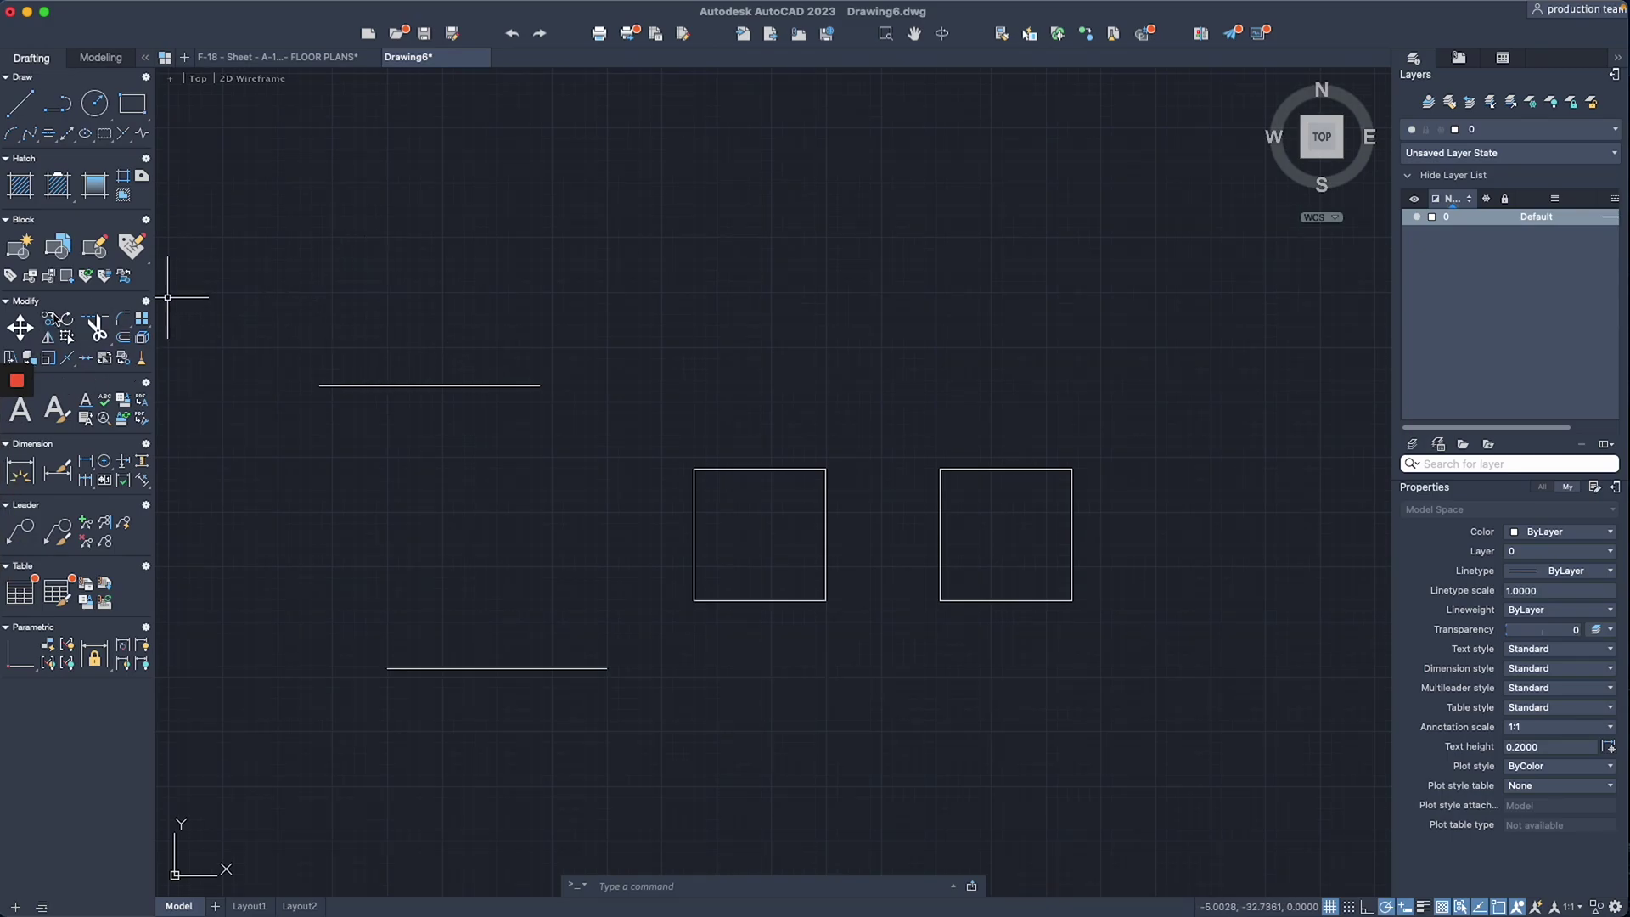
click(661, 420)
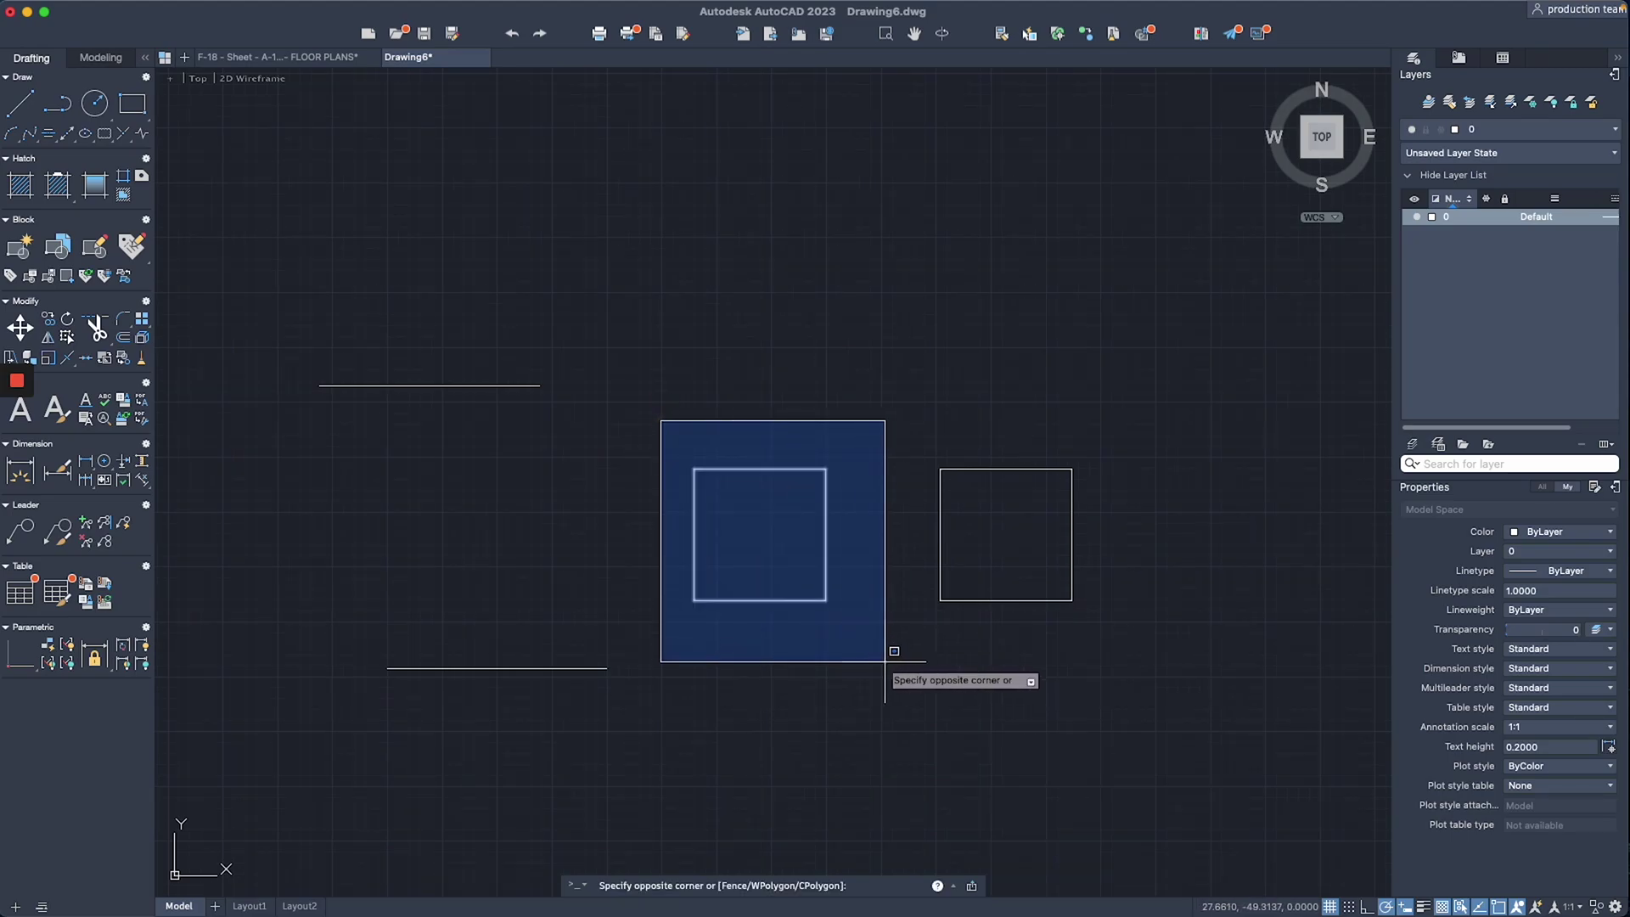
click(868, 642)
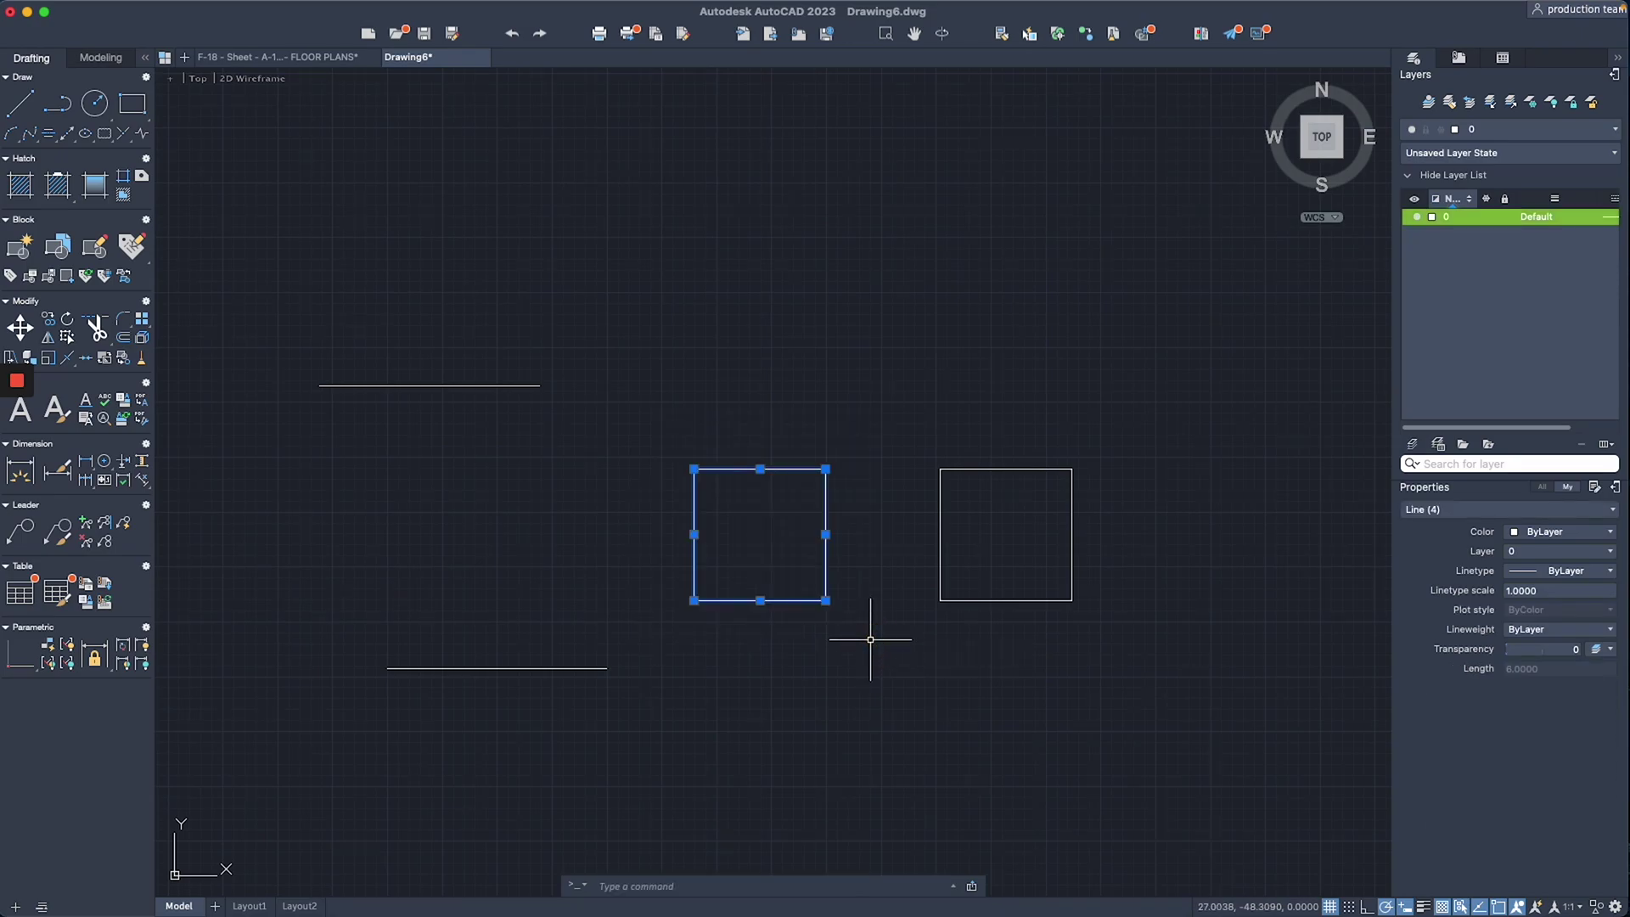
text(j)
key(Return)
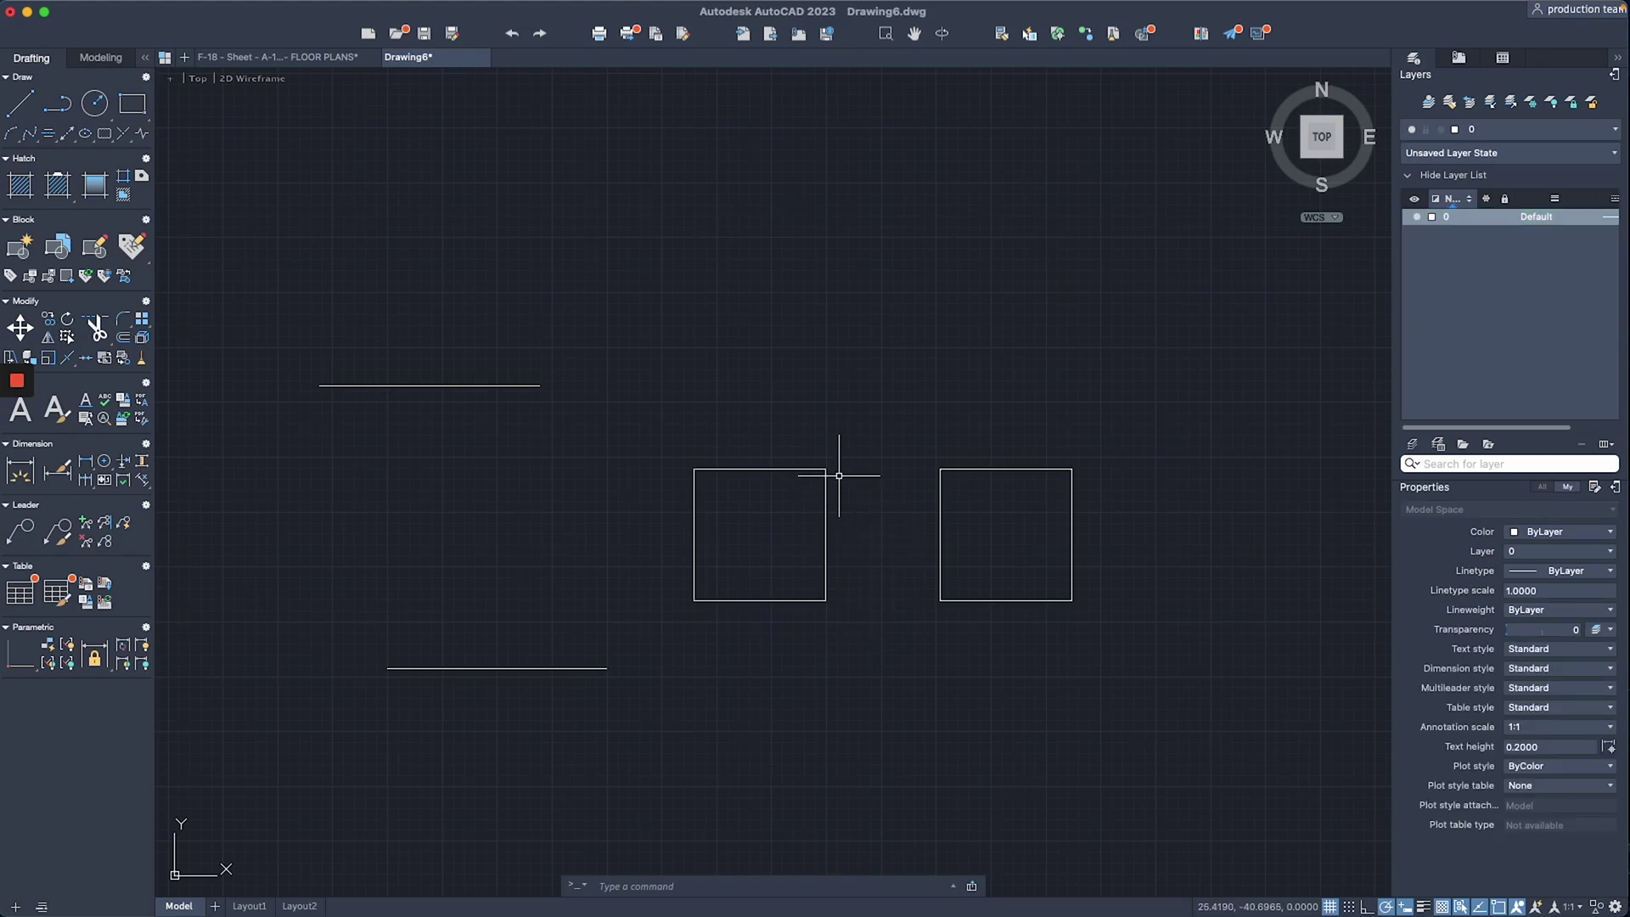
click(798, 467)
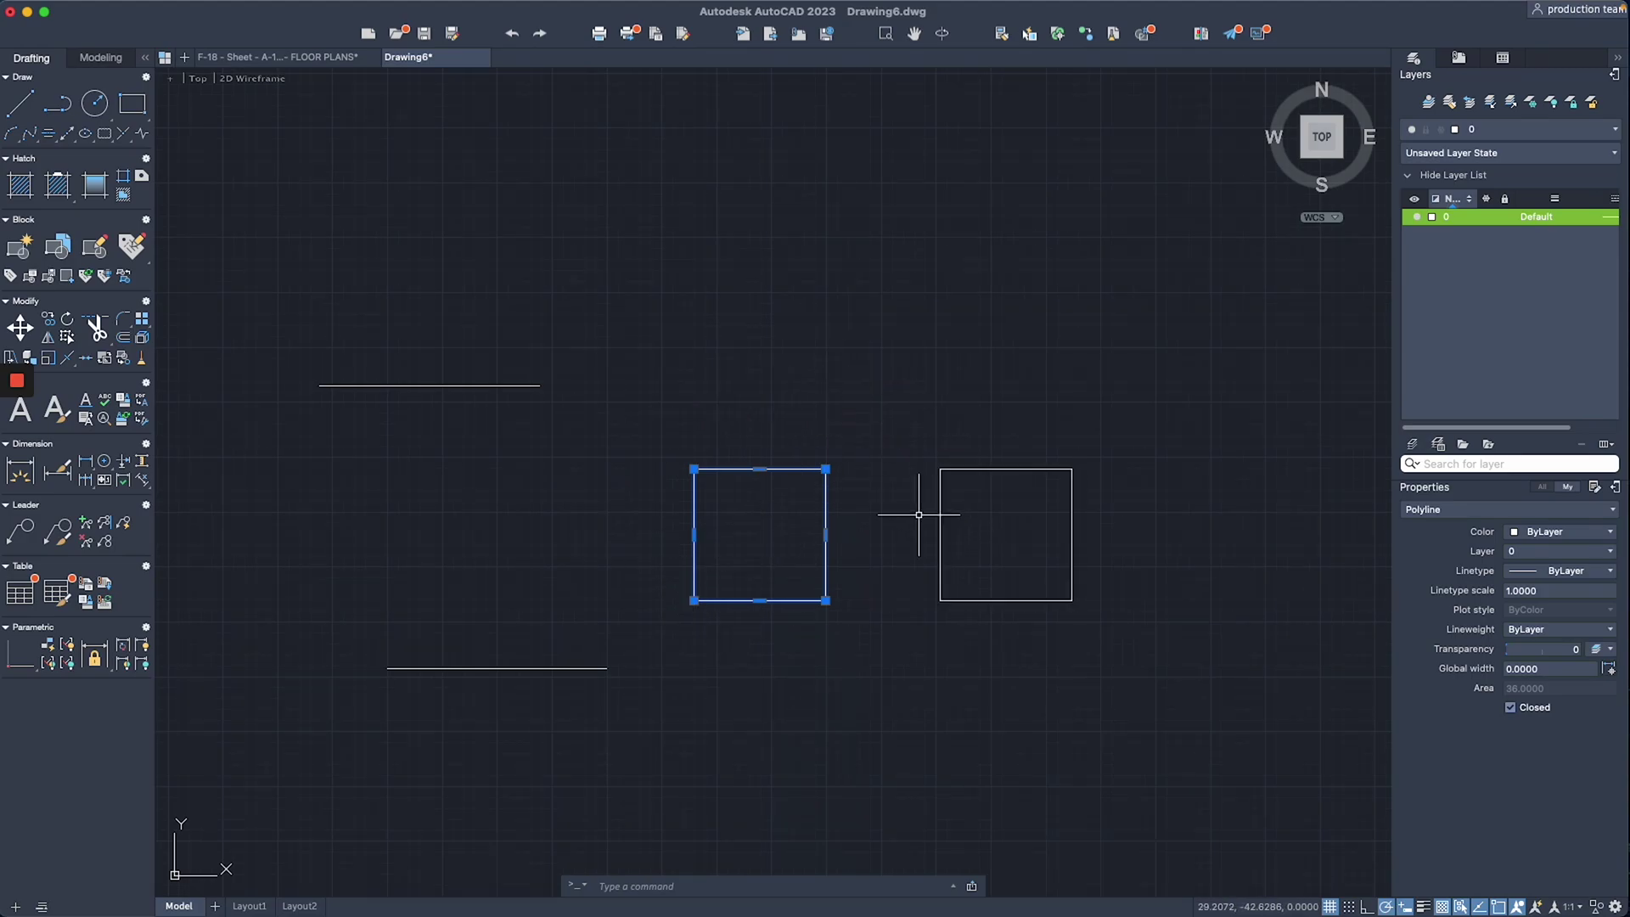
key(Escape)
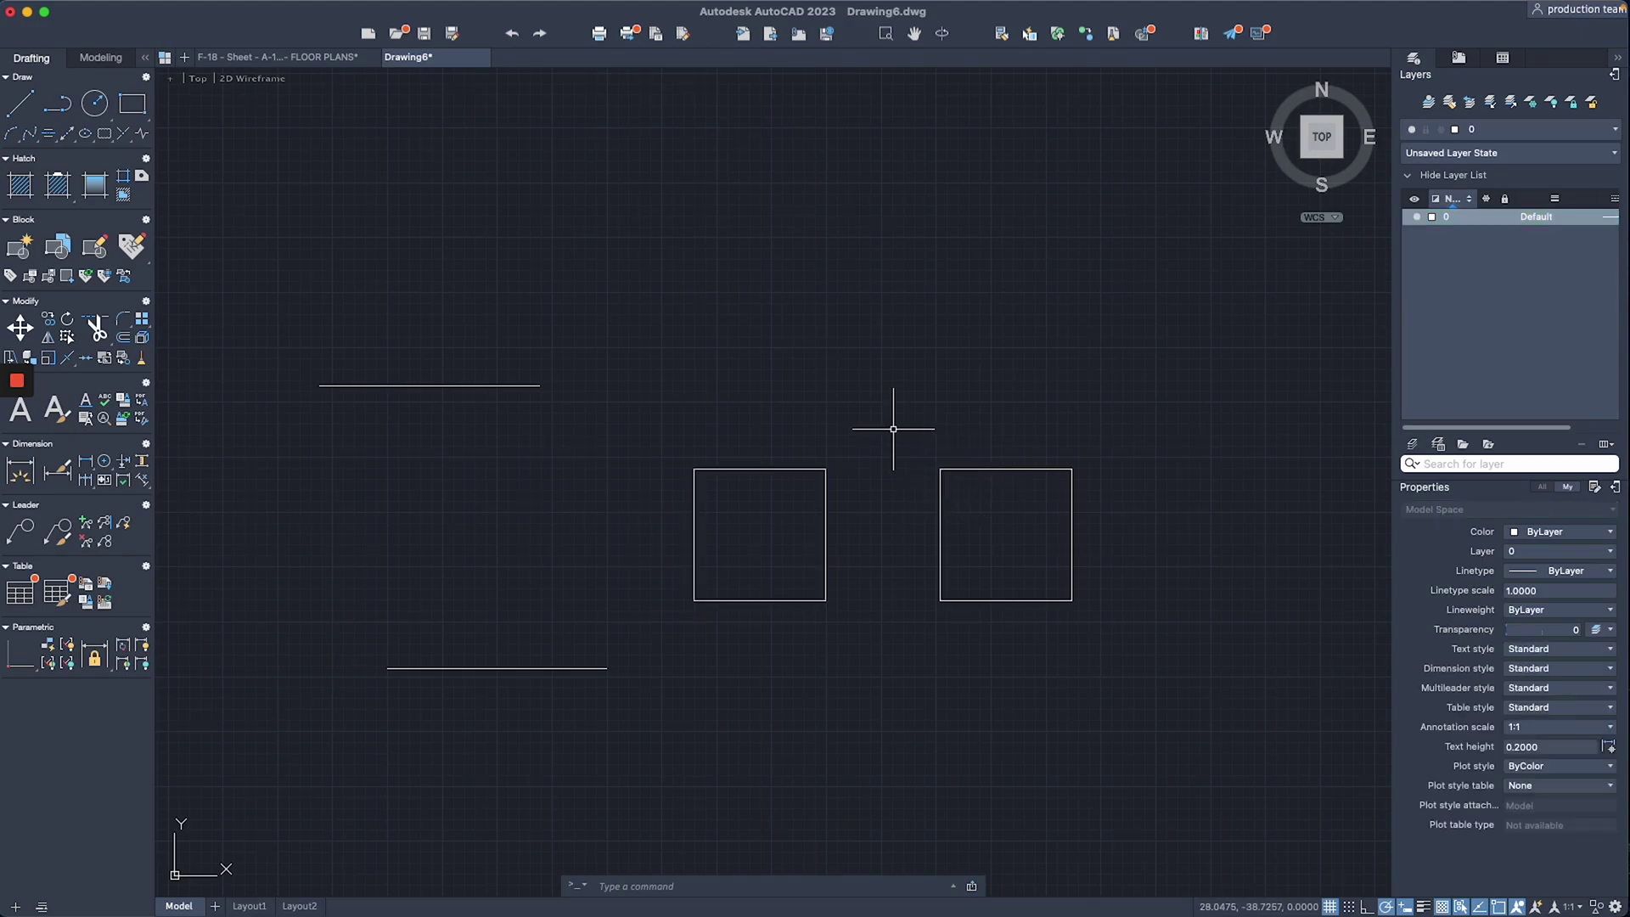
Explode the second square's polyline into separate lines and window-select them to check their object type
click(995, 469)
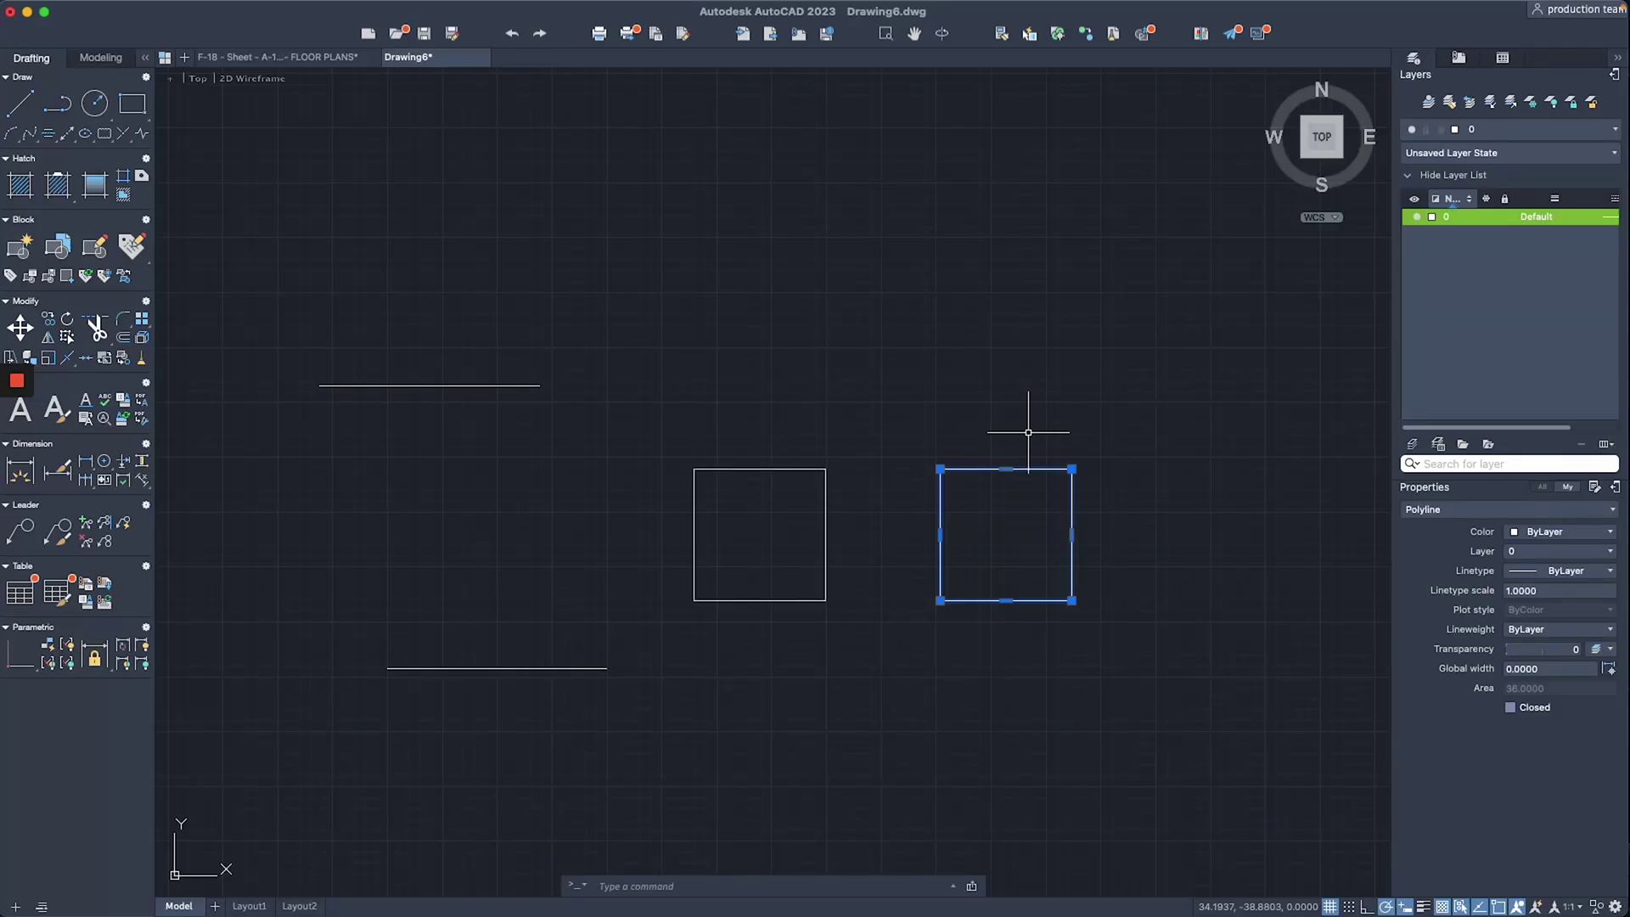
text(x)
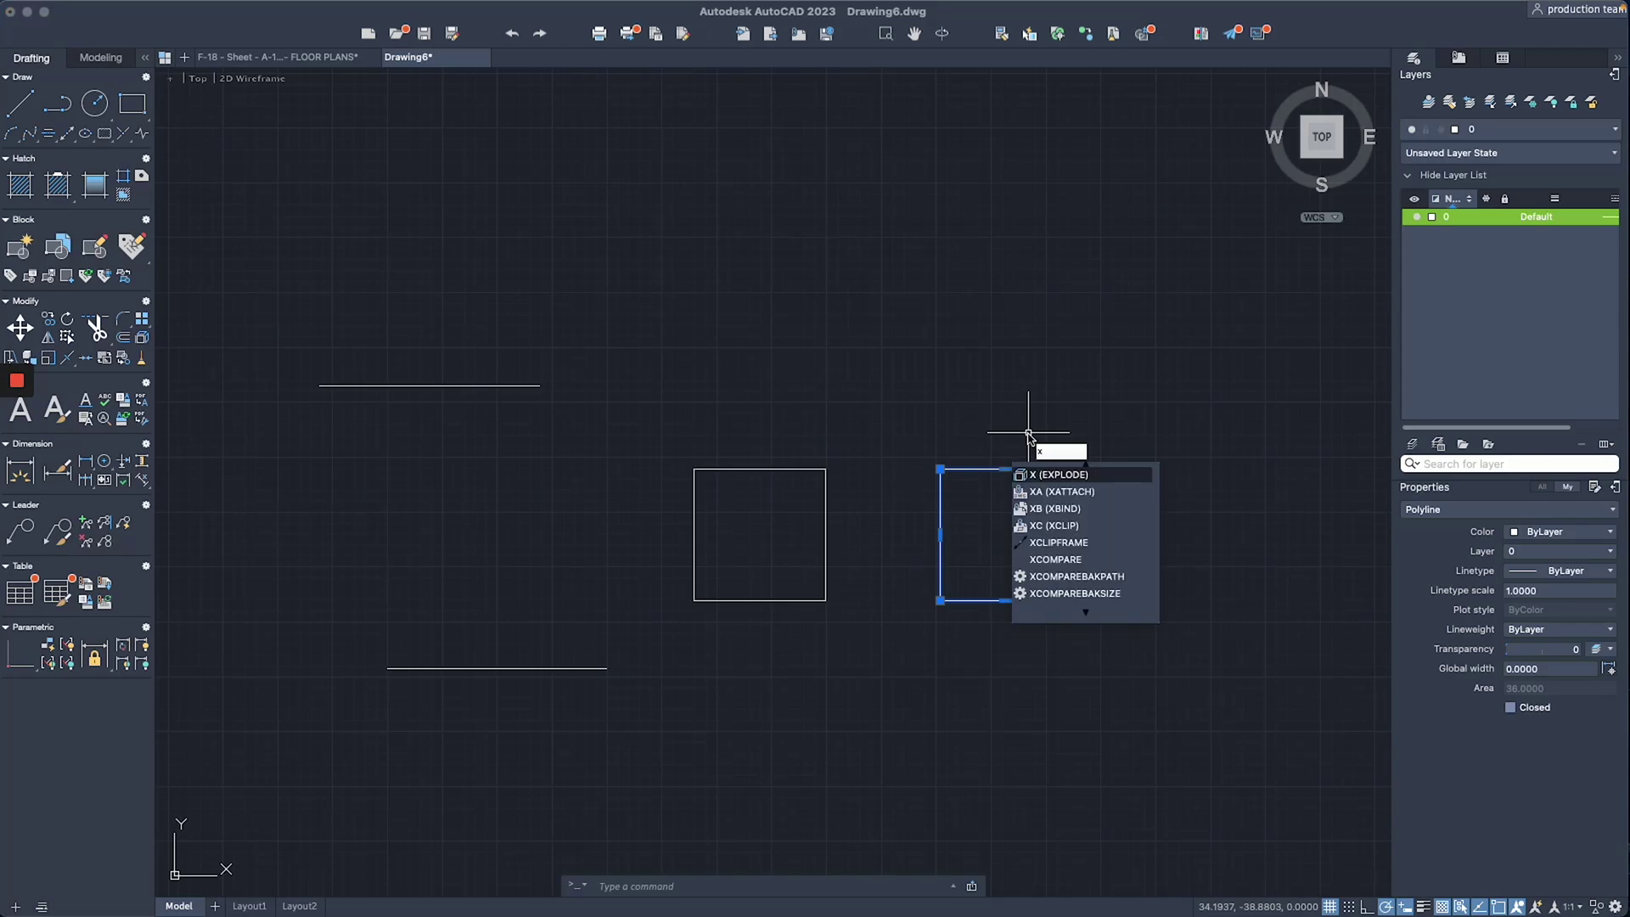
key(Return)
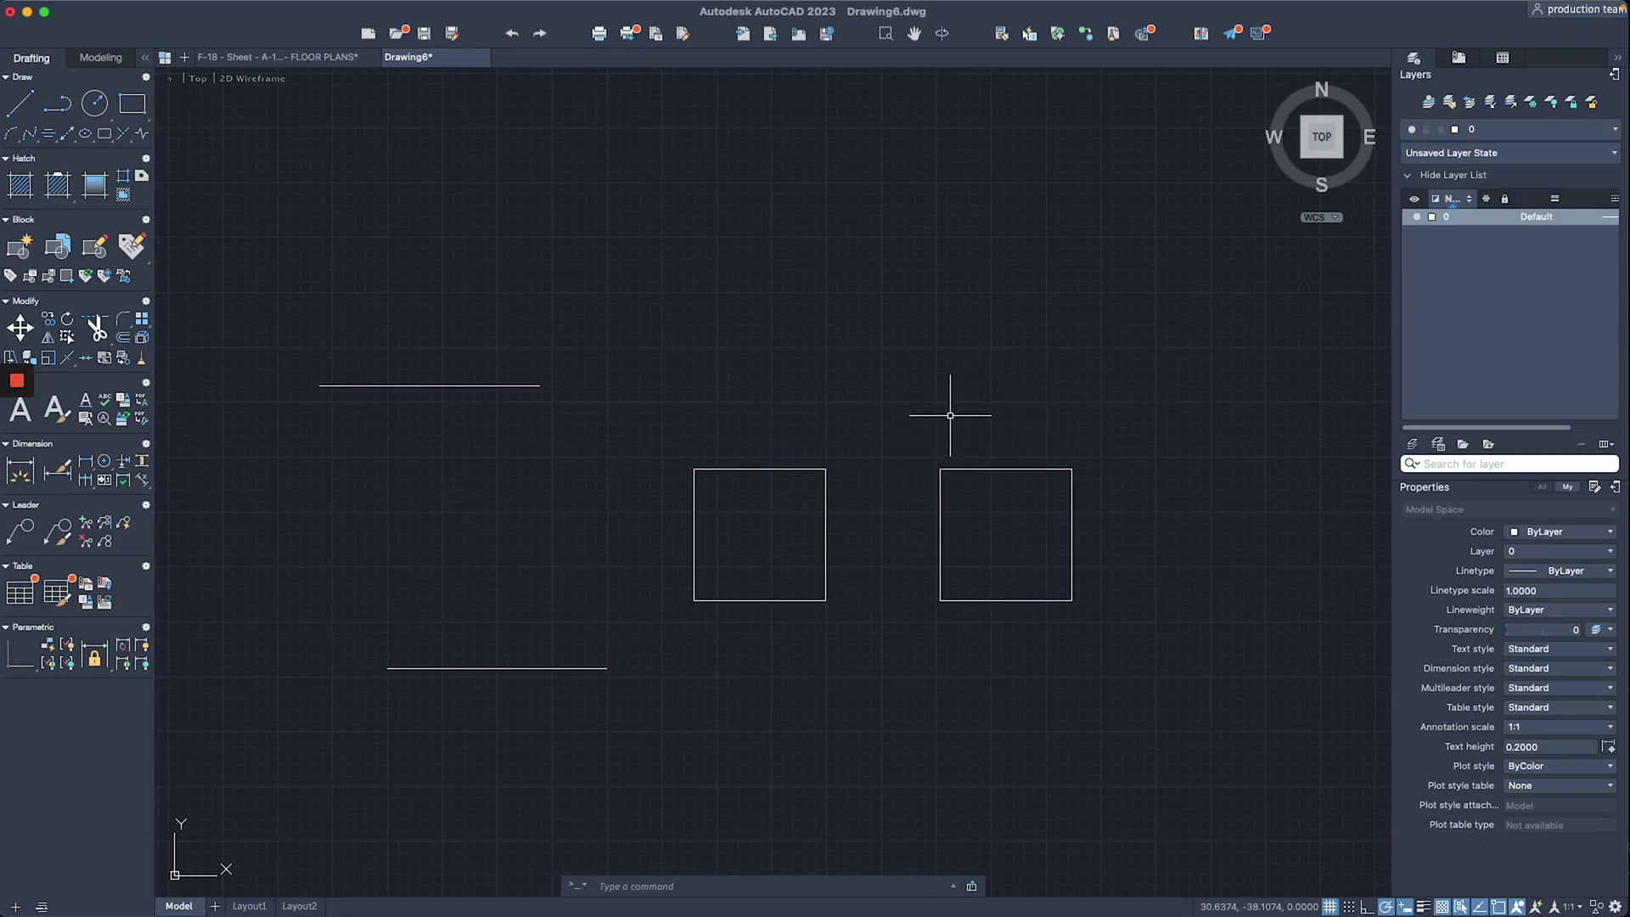
click(905, 423)
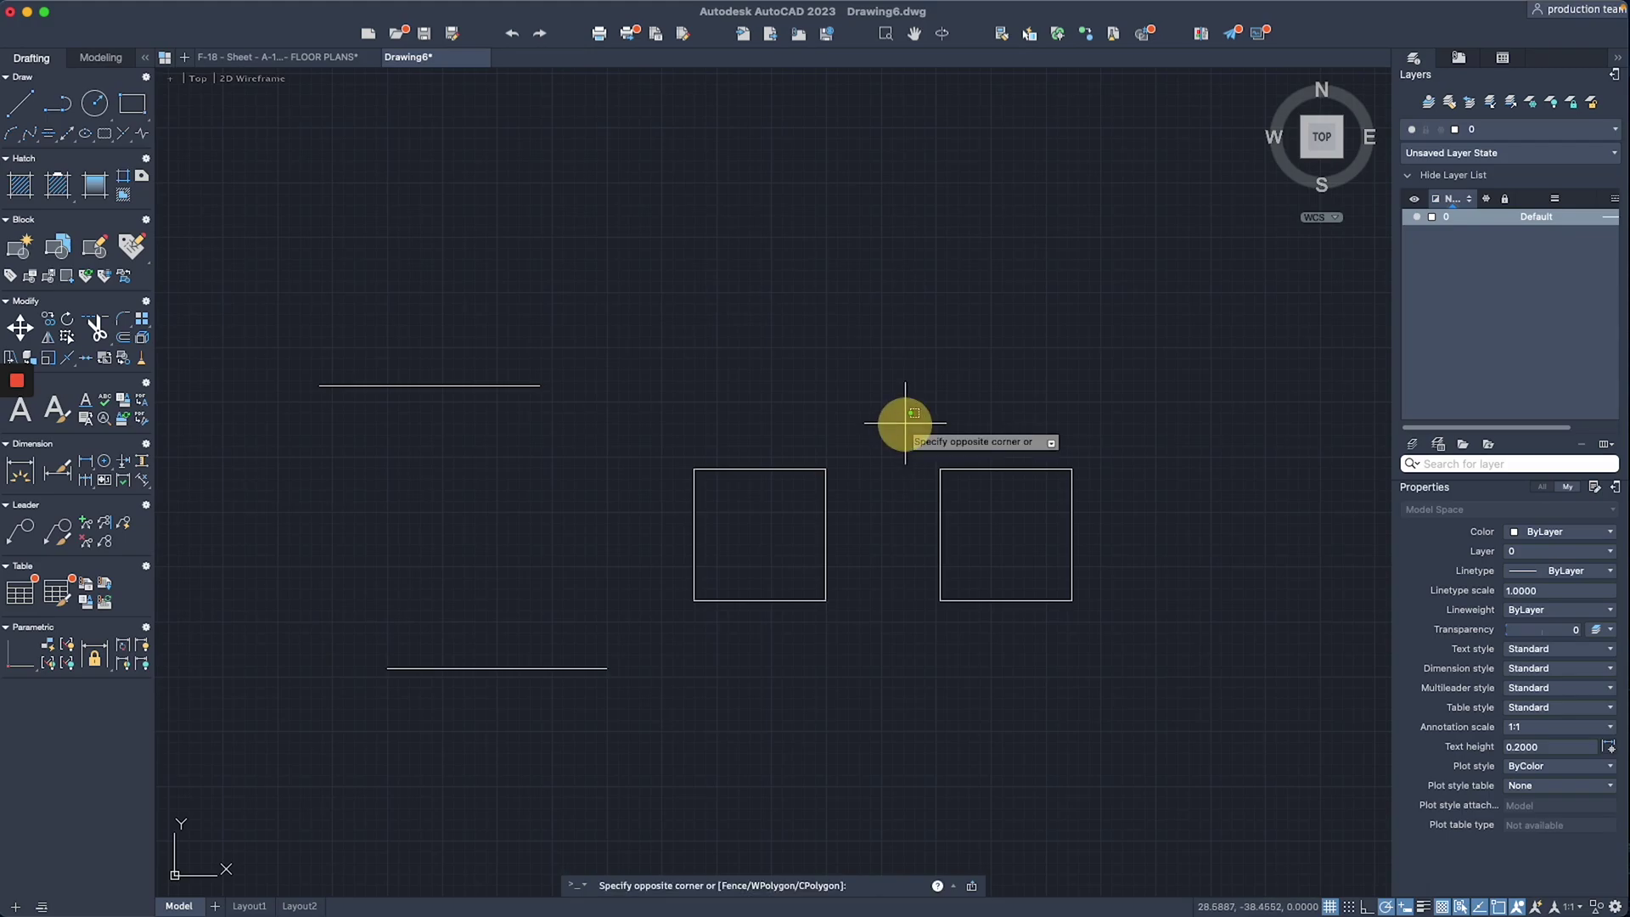
click(1128, 662)
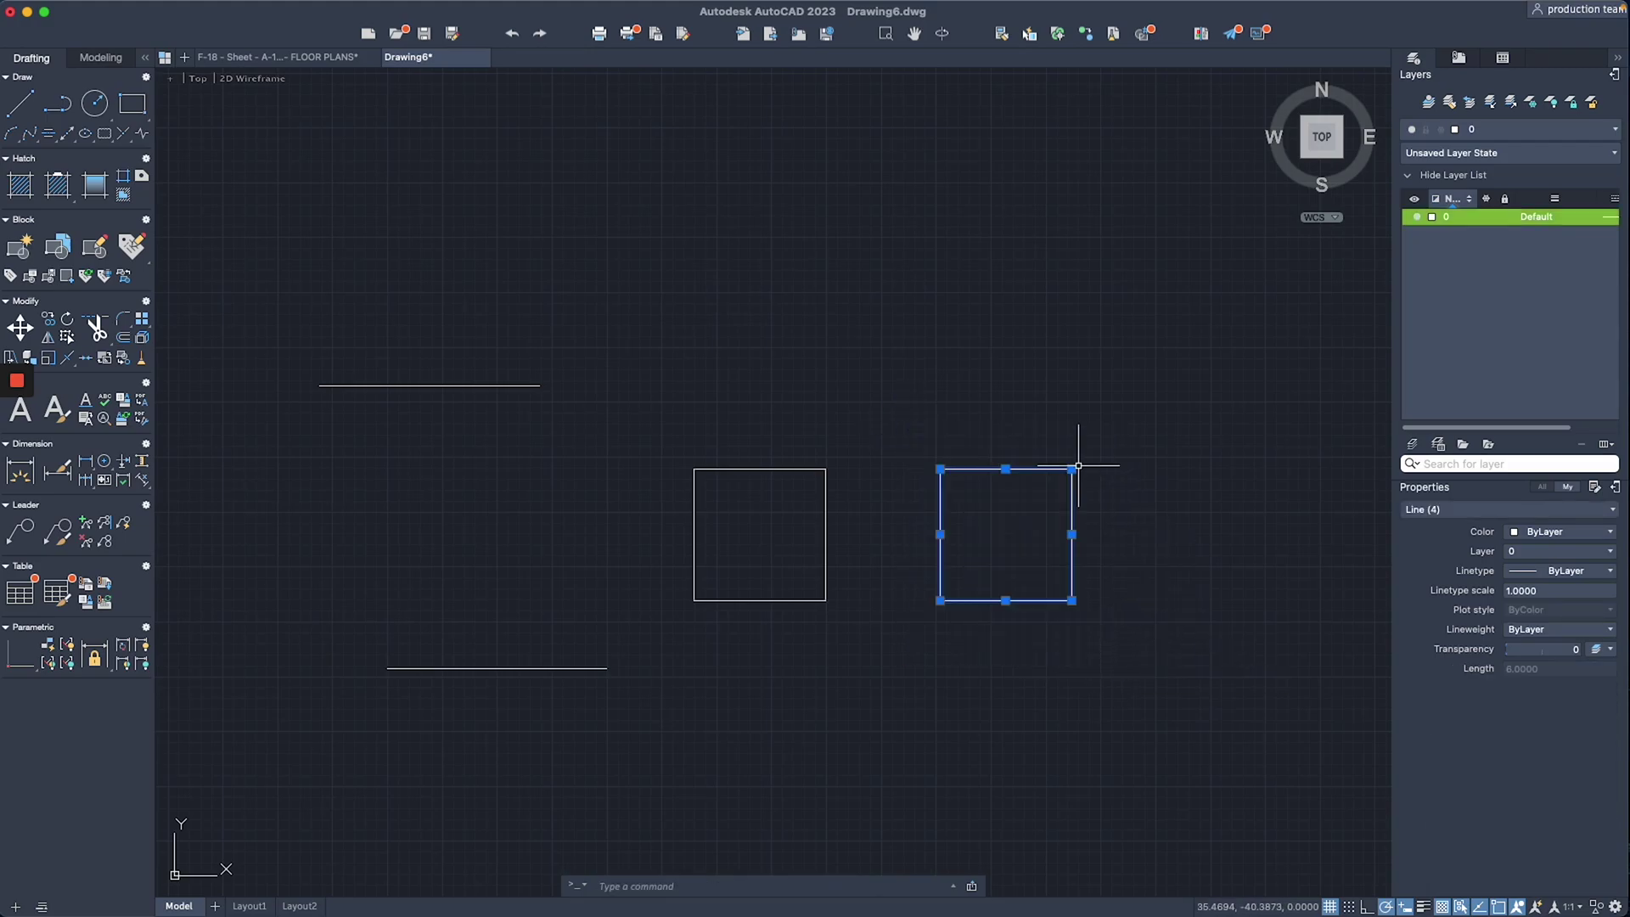